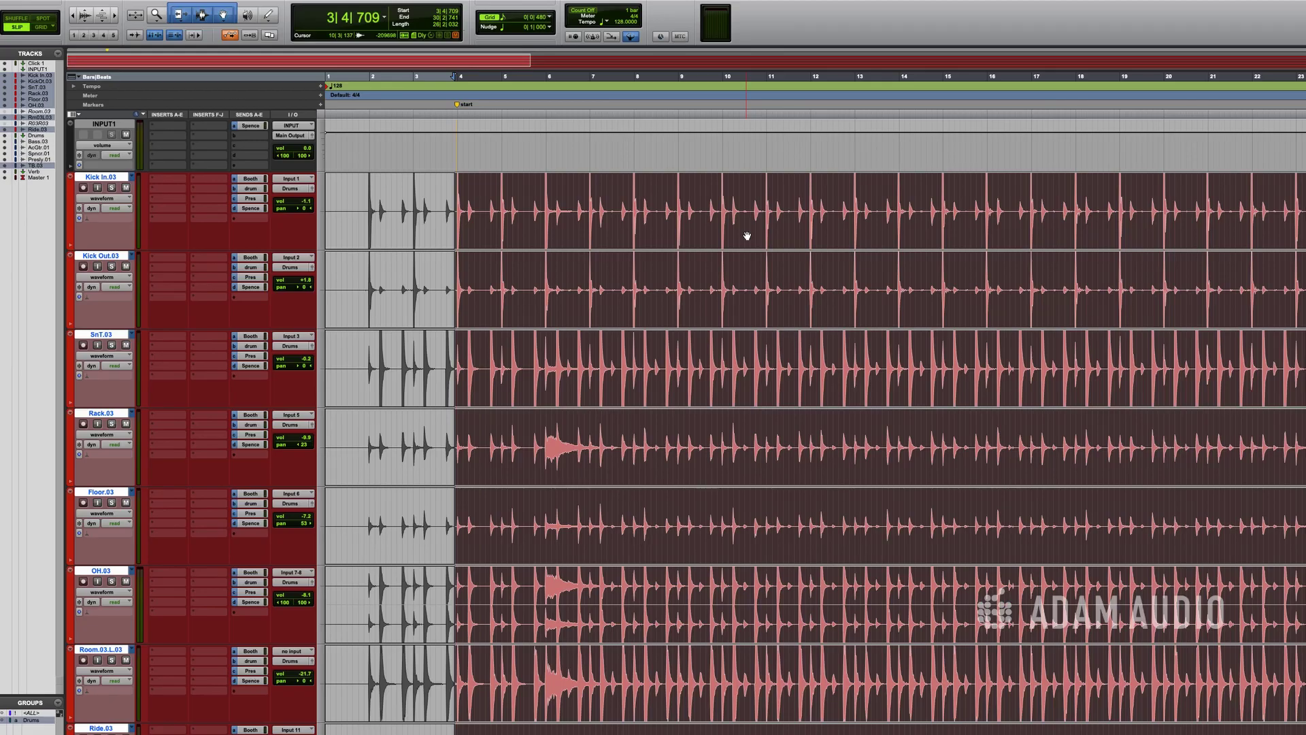
- Open Beat Detective in Clip Separation mode and capture the selected drum range
{"action": "key", "text": "super+8"}
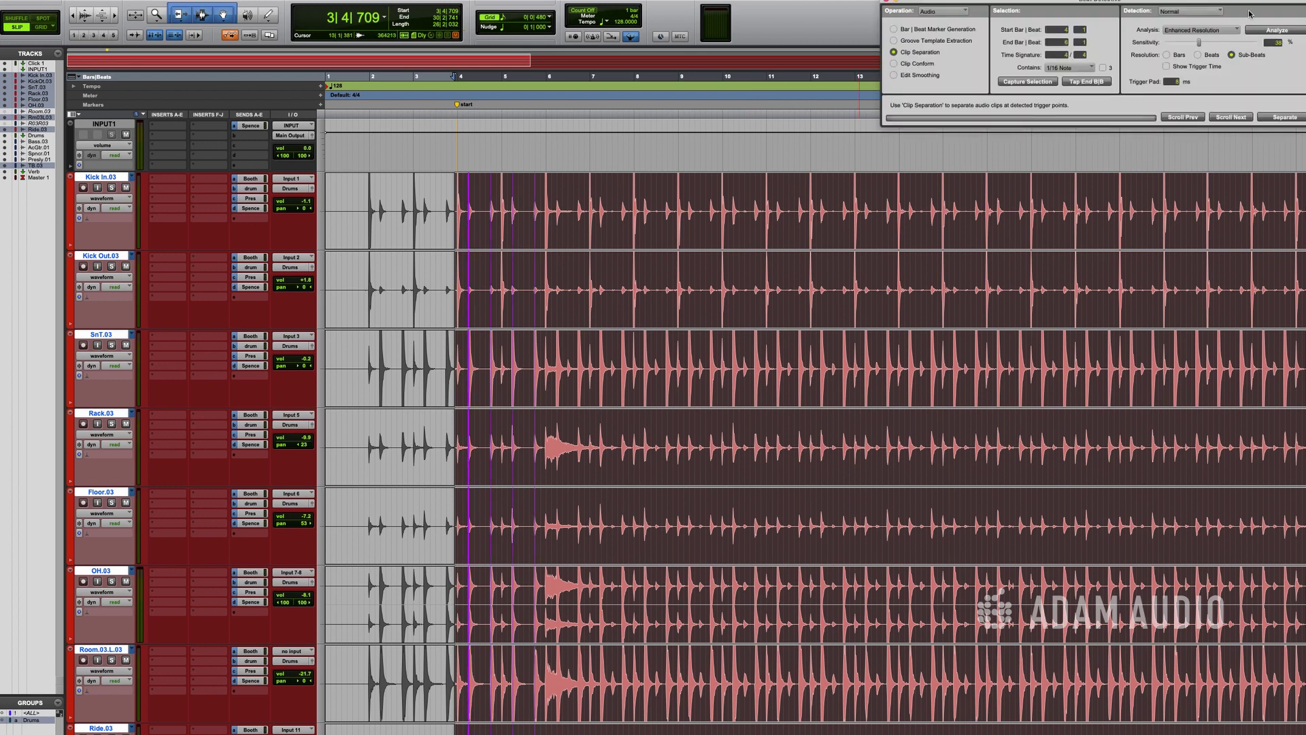
{"action": "left_click", "coordinate": [1031, 82]}
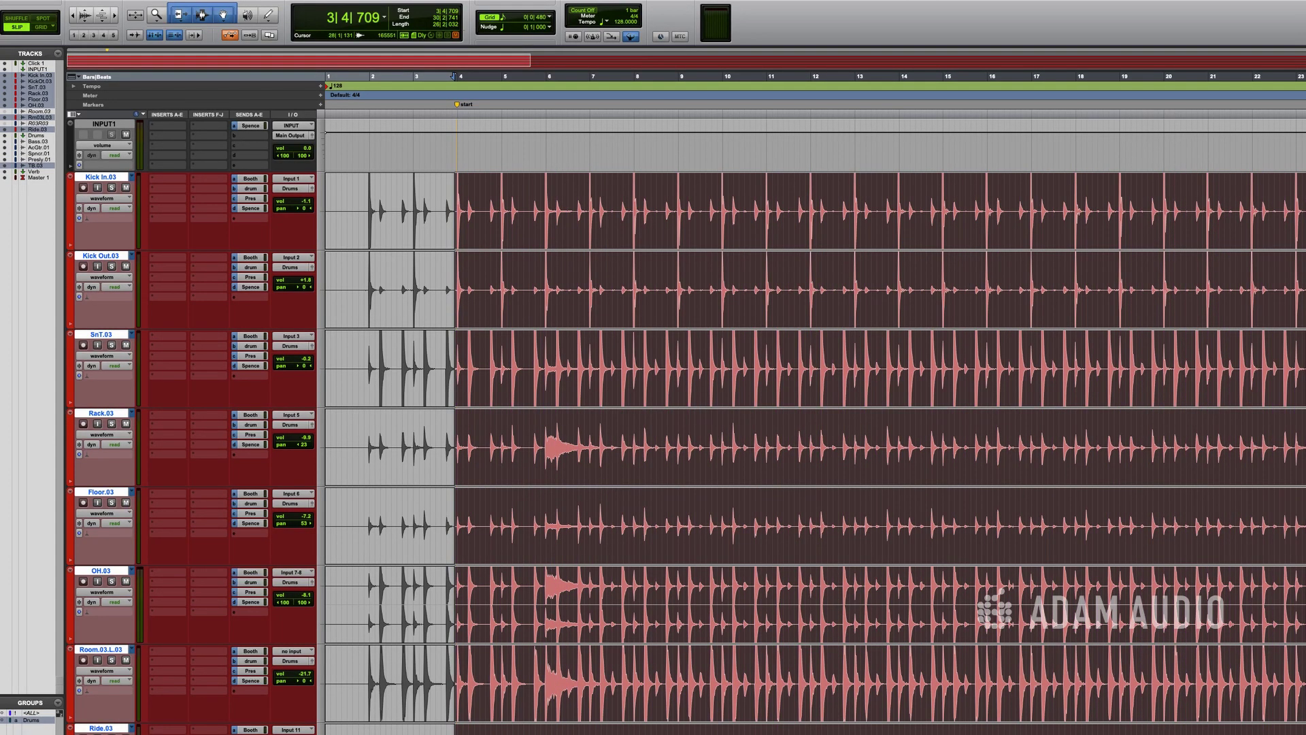
- Delete the short clip fragment that ends at 3|4|709, just before the bar 4 kick, across all drum tracks
{"action": "key", "text": "super+bracketright"}
{"action": "key", "text": "super+bracketright"}
{"action": "key", "text": "super+bracketright"}
{"action": "key", "text": "super+bracketright"}
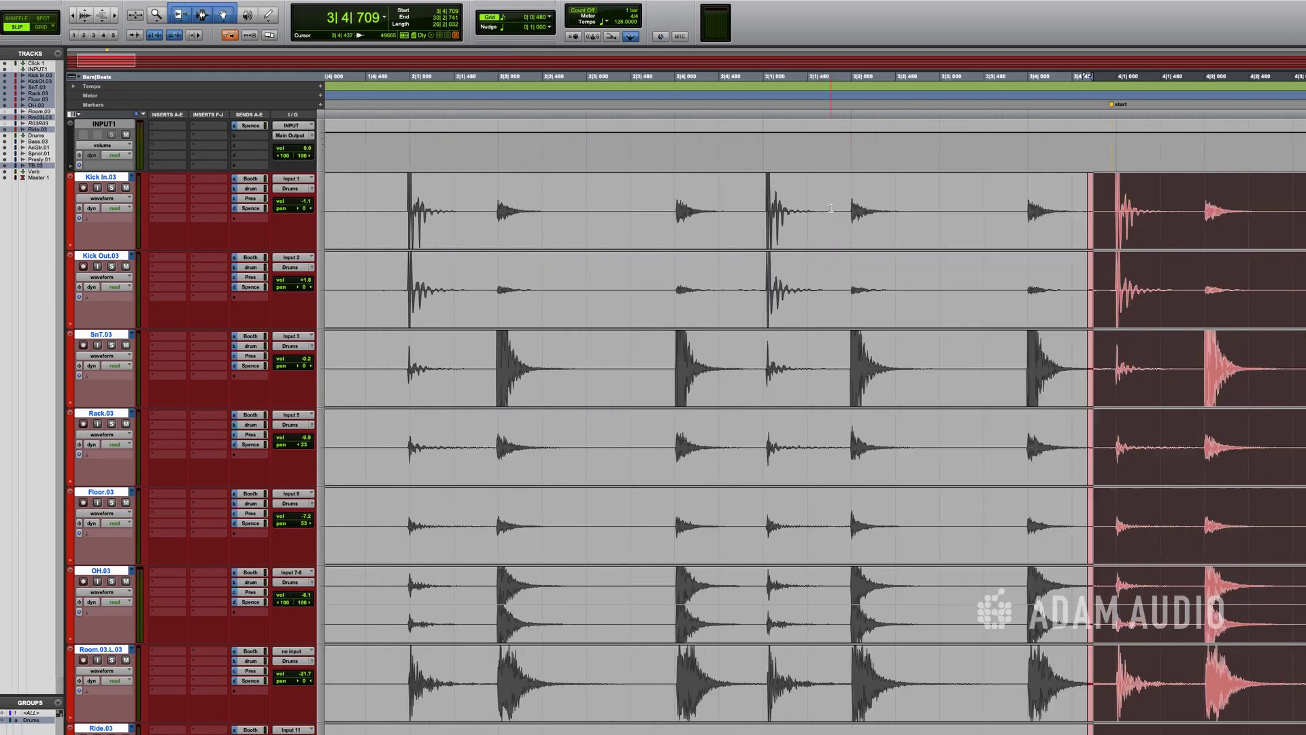
{"action": "left_click", "coordinate": [1135, 202]}
{"action": "key", "text": "super+bracketright"}
{"action": "key", "text": "super+bracketright"}
{"action": "key", "text": "super+bracketright"}
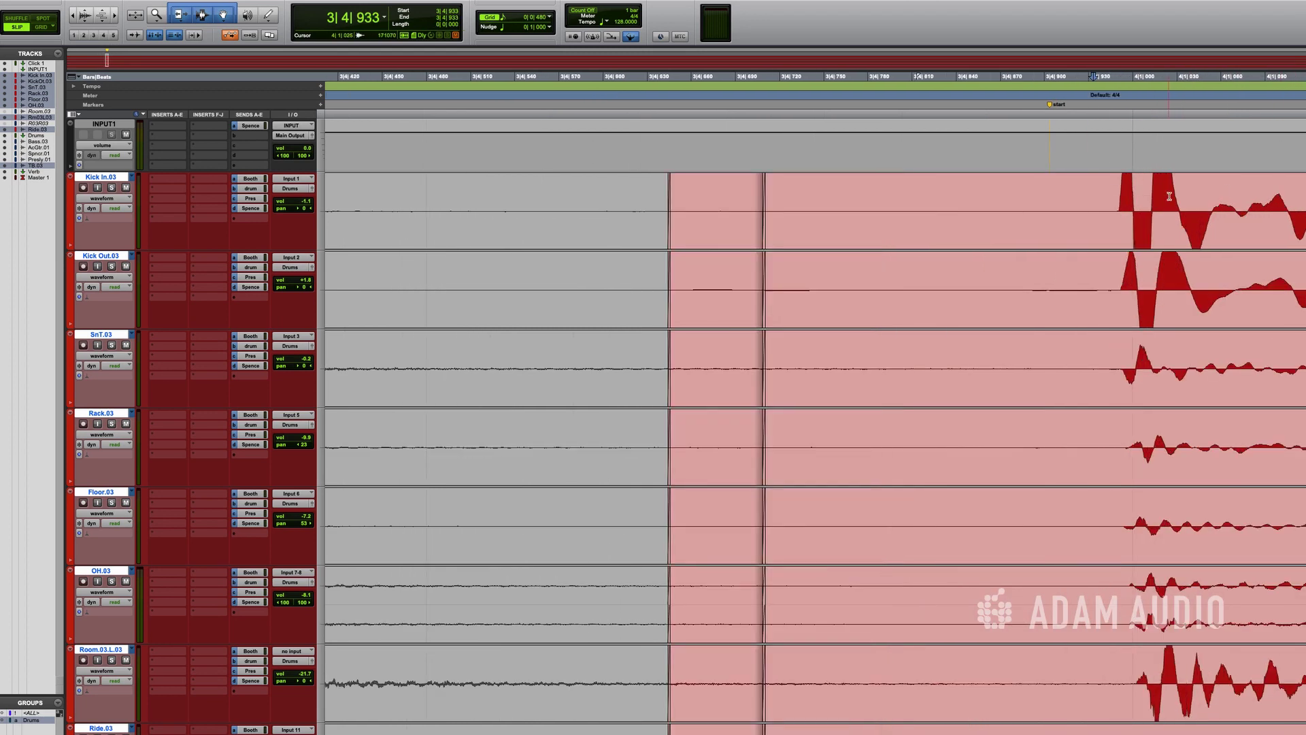
{"action": "left_click", "coordinate": [741, 230]}
{"action": "key", "text": "Delete"}
- Slide the drum clips after the gap right to start at 3|4|718, placing the kick on the 4|1|000 grid line
{"action": "left_click", "coordinate": [1047, 221]}
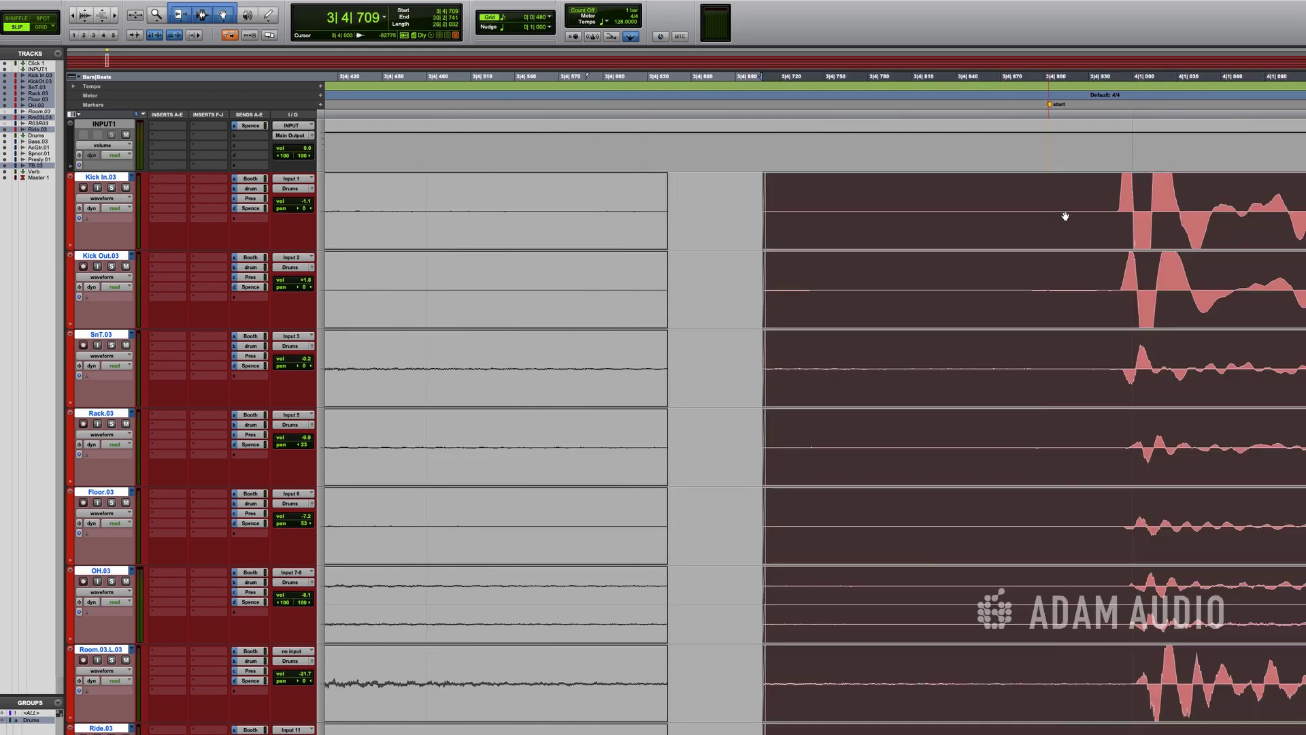
{"action": "left_click", "coordinate": [1116, 193]}
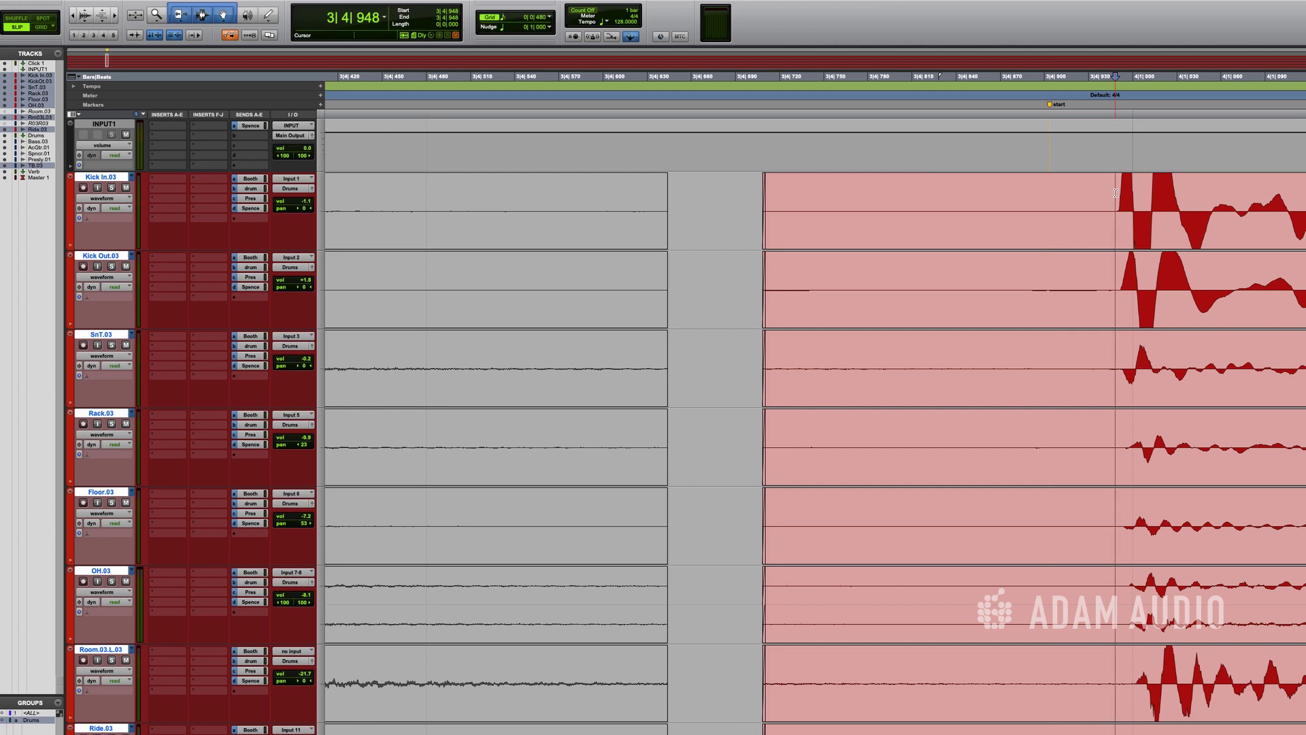
{"action": "key", "text": "ctrl+bracketright"}
{"action": "key", "text": "ctrl+bracketright"}
{"action": "left_click", "coordinate": [1090, 239]}
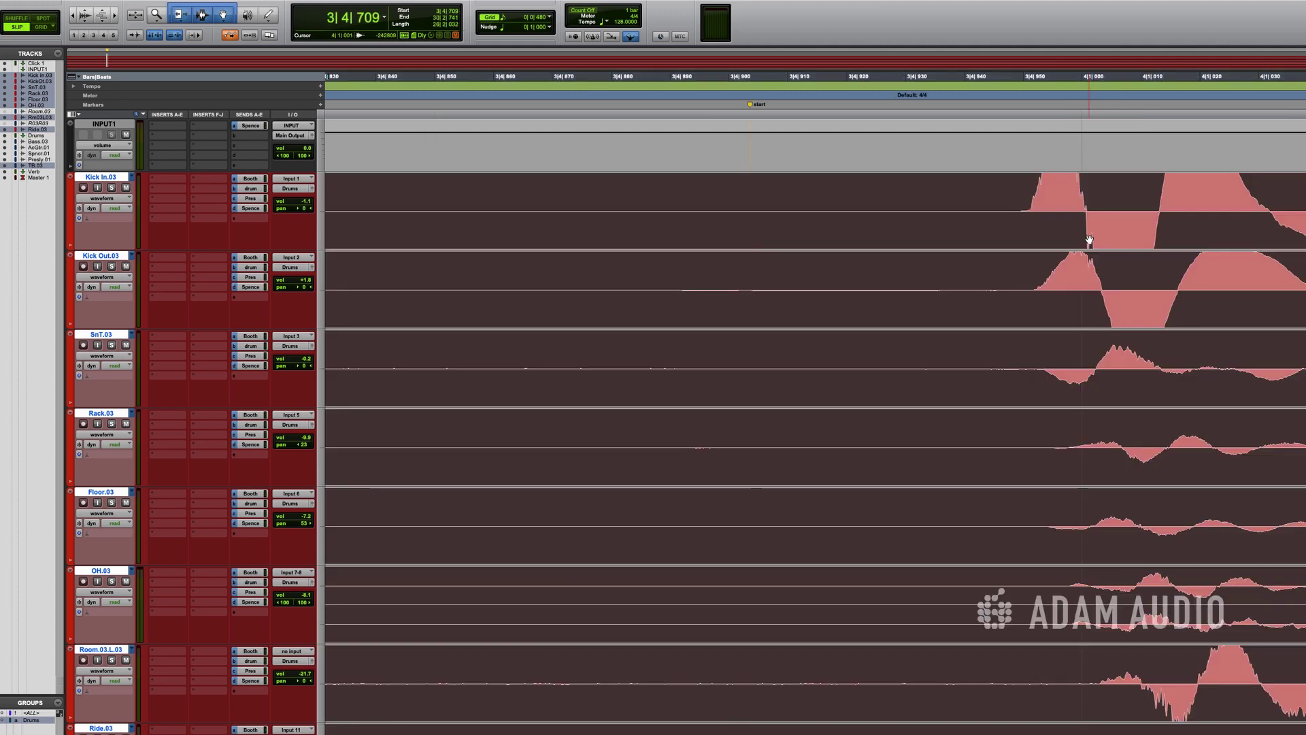
{"action": "left_click_drag", "start_coordinate": [1057, 239], "coordinate": [1109, 237]}
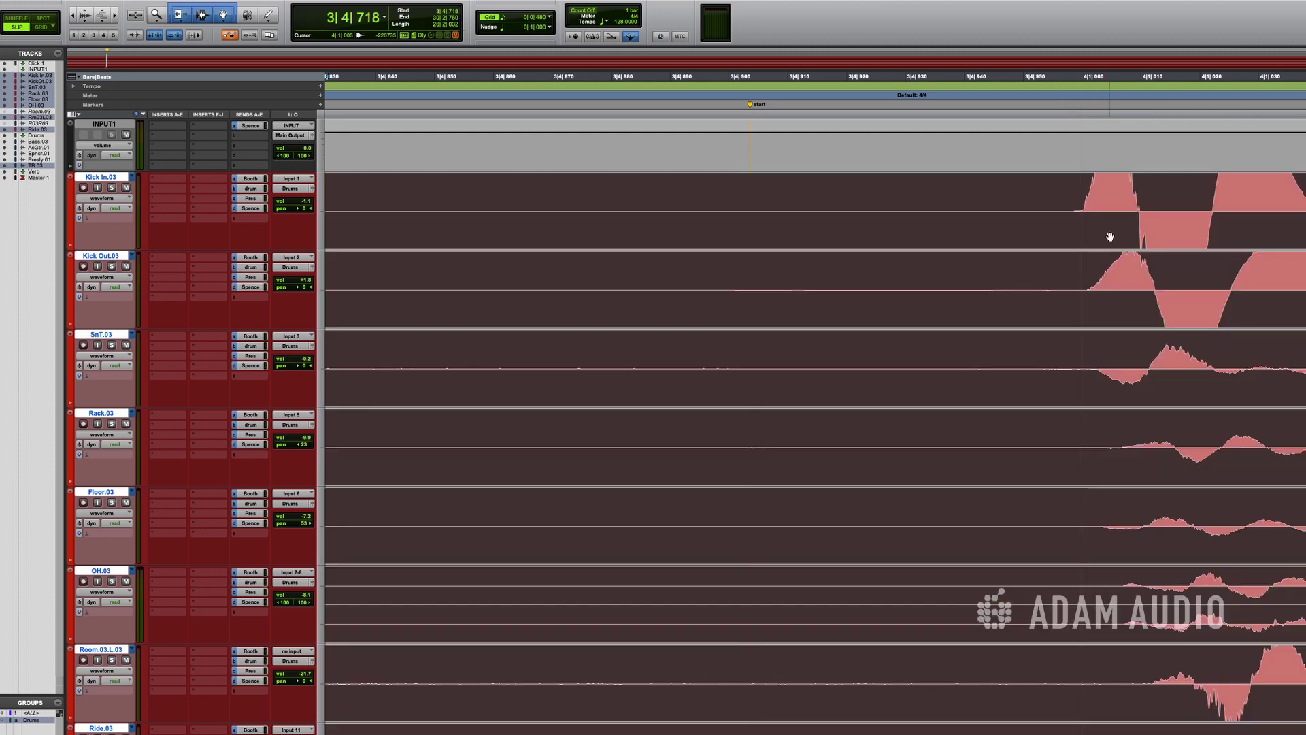
- Inspect the kick's onset against the 4|1|000 grid line, up close and in the context of the surrounding hits
{"action": "left_click", "coordinate": [1074, 191]}
{"action": "key", "text": "ctrl+bracketright"}
{"action": "key", "text": "ctrl+bracketright"}
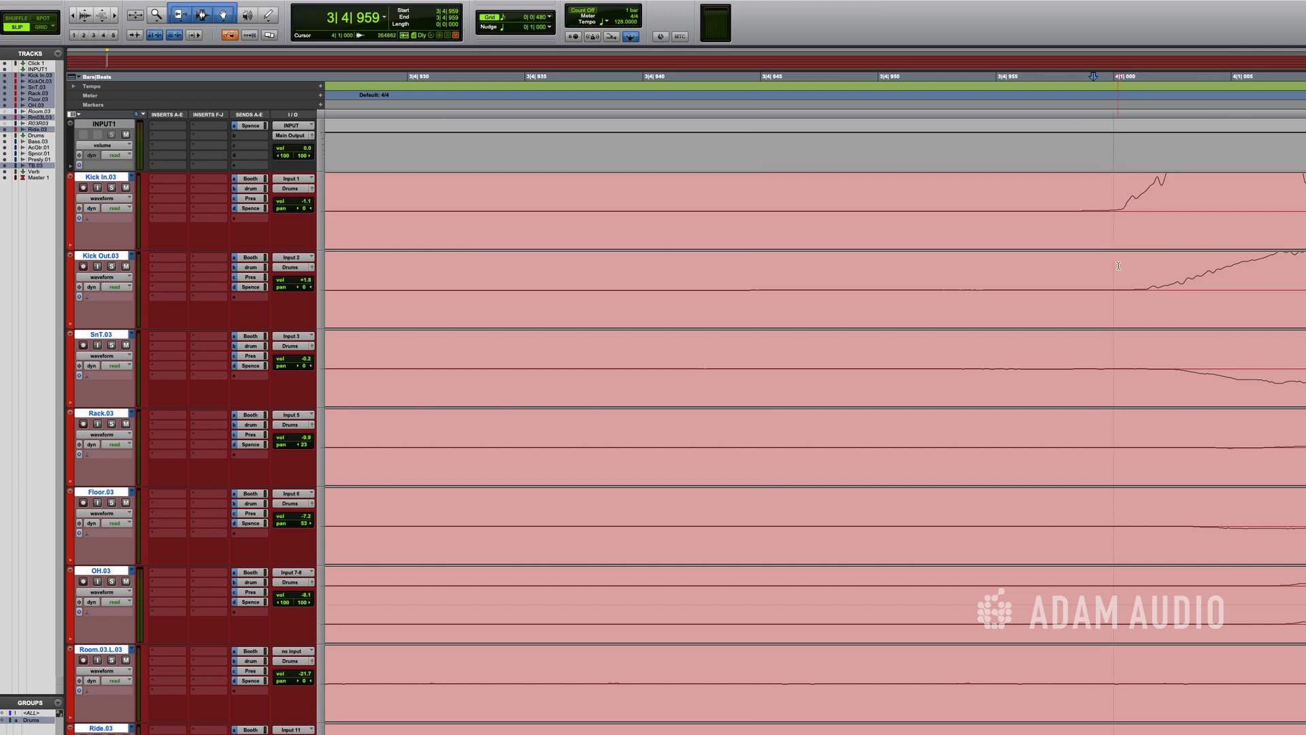
{"action": "left_click", "coordinate": [1113, 181]}
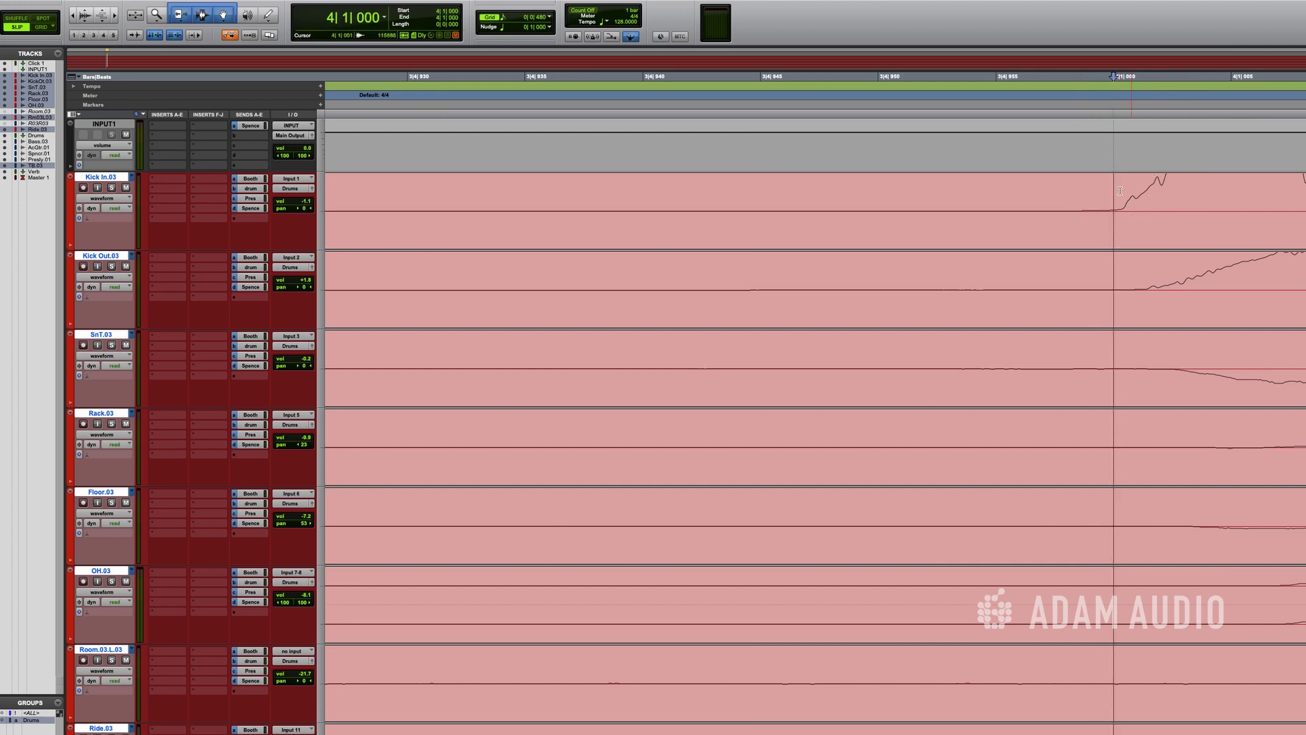
{"action": "left_click", "coordinate": [1128, 199]}
{"action": "key", "text": "r"}
{"action": "key", "text": "r"}
{"action": "key", "text": "r"}
{"action": "key", "text": "r"}
{"action": "key", "text": "r"}
{"action": "key", "text": "r"}
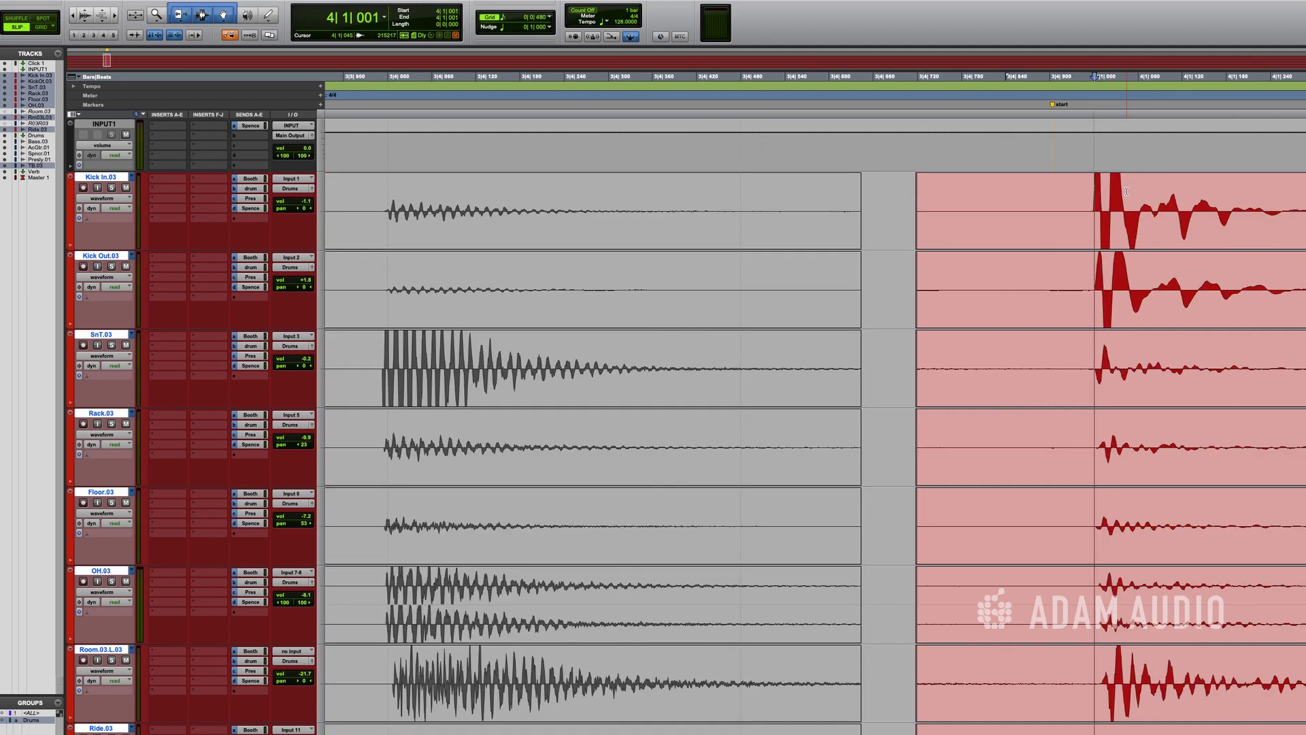
{"action": "key", "text": "r"}
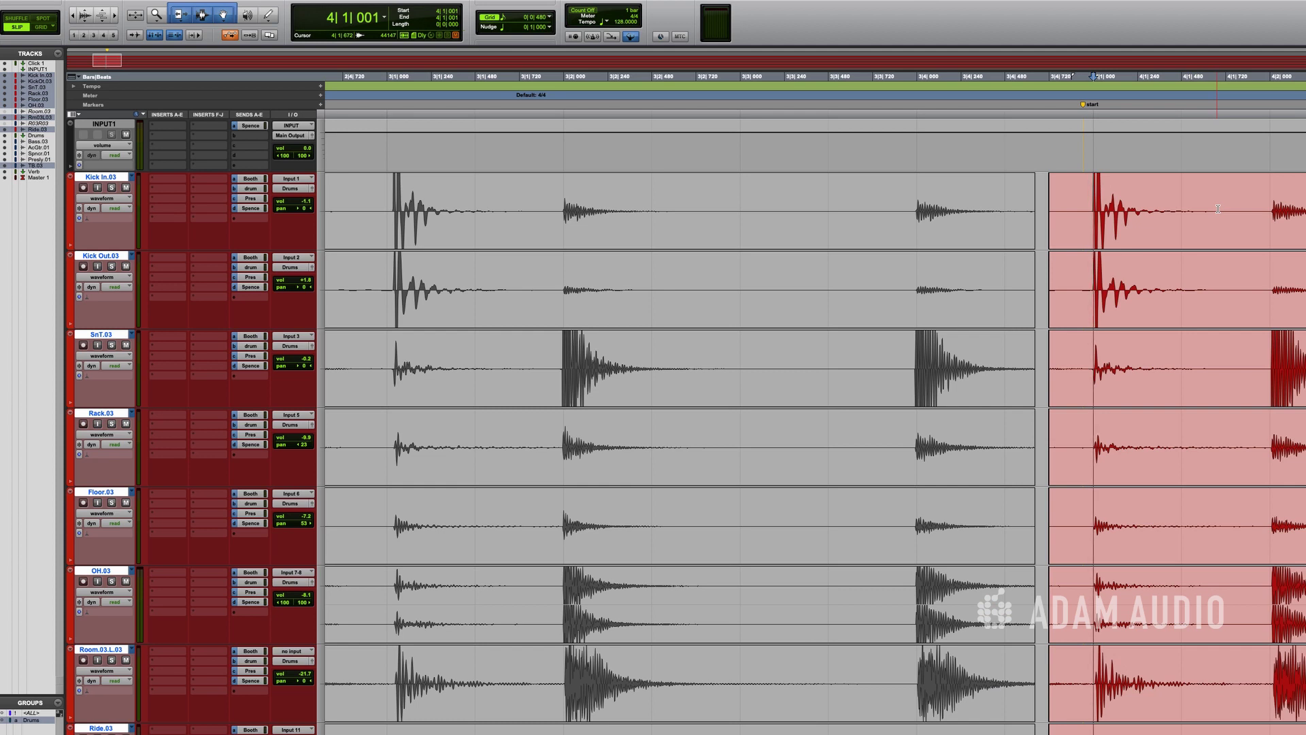
- Separate the drum clips just before the beat 2 snare in bar 4 and slide the remainder left to start at 4|1|948
{"action": "key", "text": "Tab"}
{"action": "key", "text": "t"}
{"action": "key", "text": "t"}
{"action": "key", "text": "t"}
{"action": "key", "text": "t"}
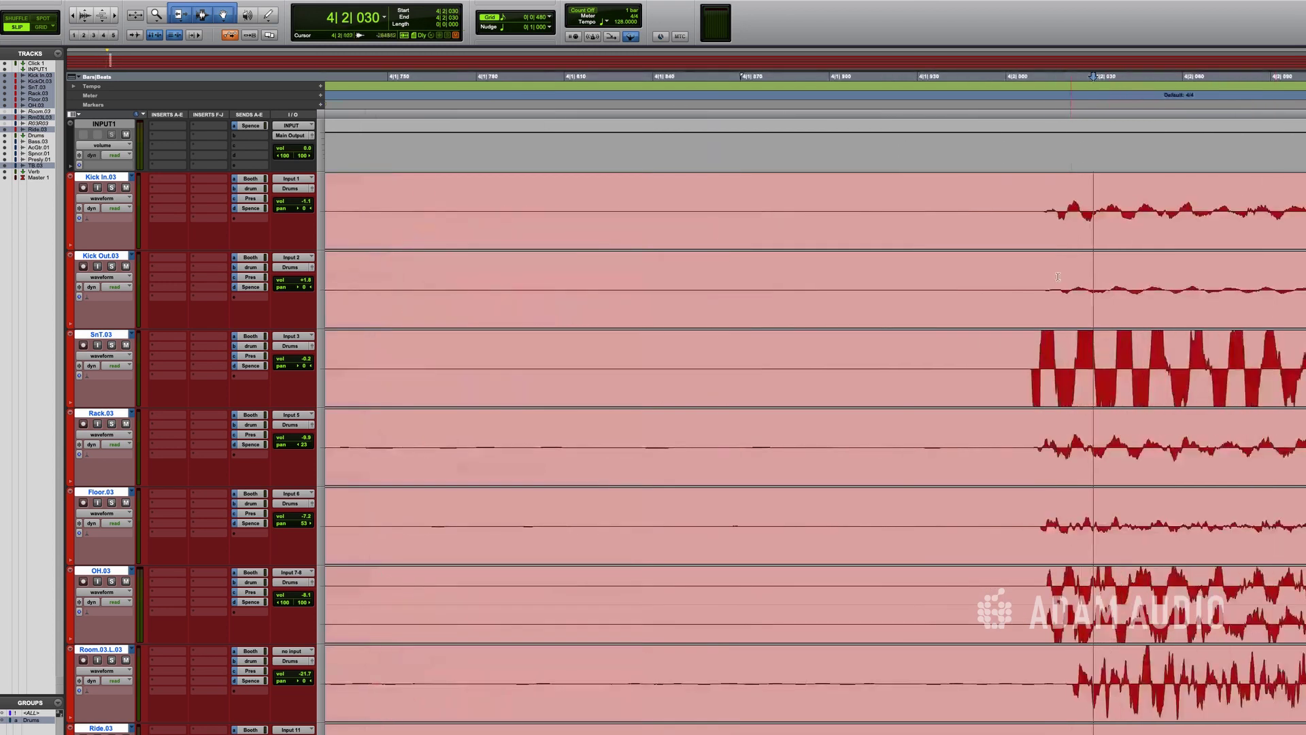
{"action": "left_click_drag", "start_coordinate": [1028, 374], "coordinate": [1009, 392]}
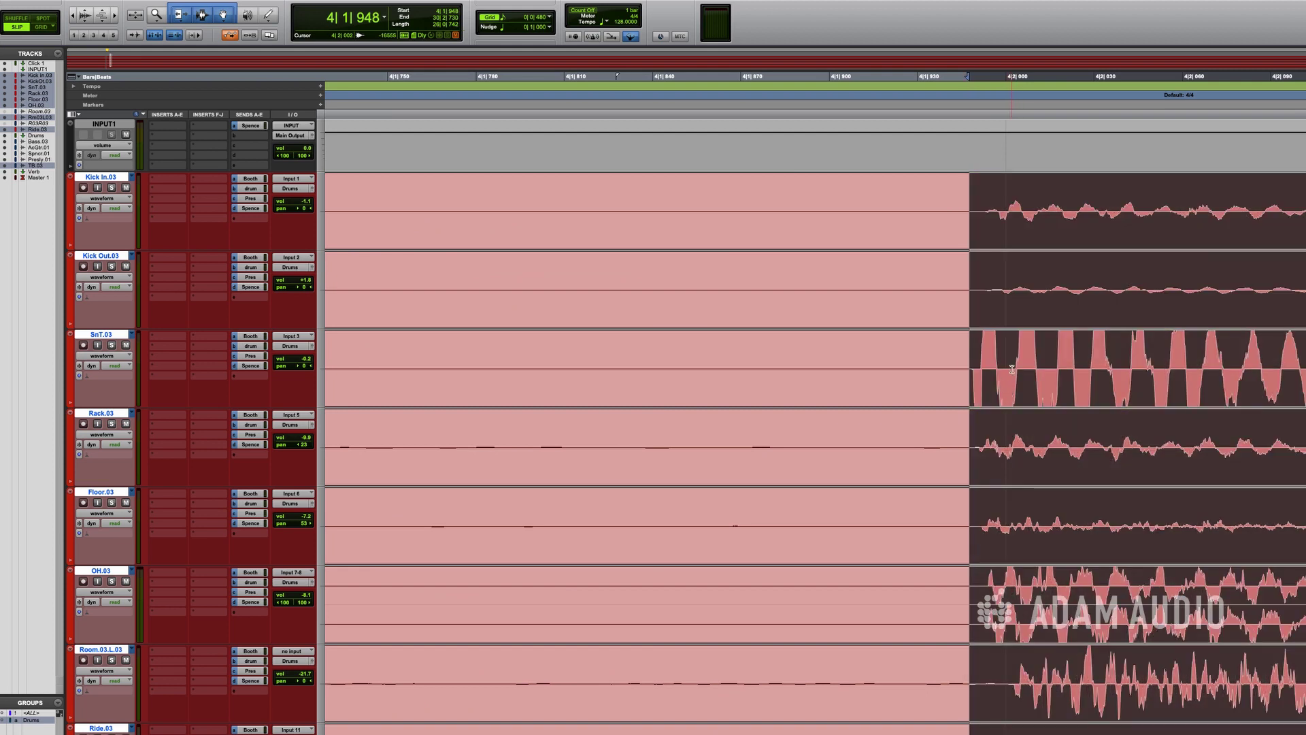
- Check the snare's position against the 4|2|000 grid line across the close mics, overheads and room track
{"action": "left_click", "coordinate": [1012, 374]}
{"action": "key", "text": "super+bracketright"}
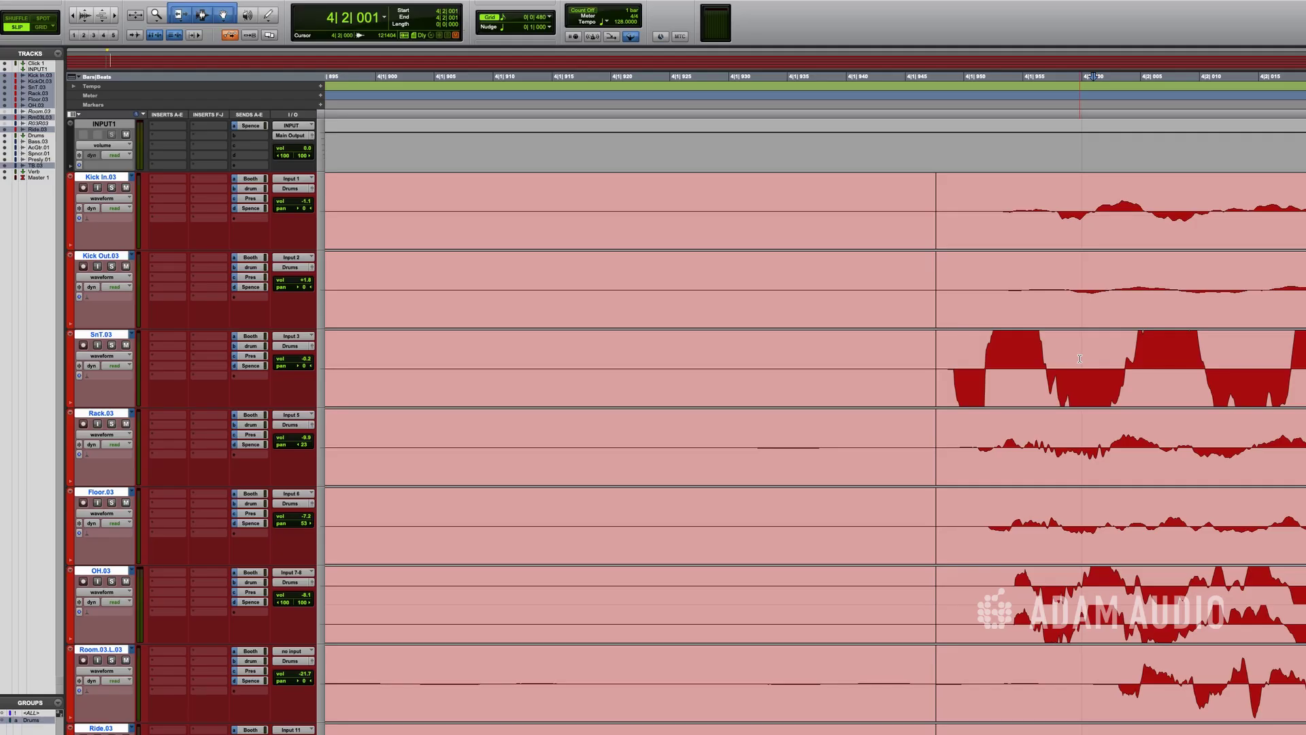
{"action": "left_click", "coordinate": [1080, 358]}
{"action": "left_click", "coordinate": [1082, 339]}
{"action": "key", "text": "ctrl+bracketleft"}
{"action": "key", "text": "ctrl+bracketleft"}
{"action": "key", "text": "ctrl+bracketleft"}
{"action": "key", "text": "ctrl+bracketleft"}
{"action": "key", "text": "ctrl+bracketleft"}
{"action": "key", "text": "ctrl+bracketleft"}
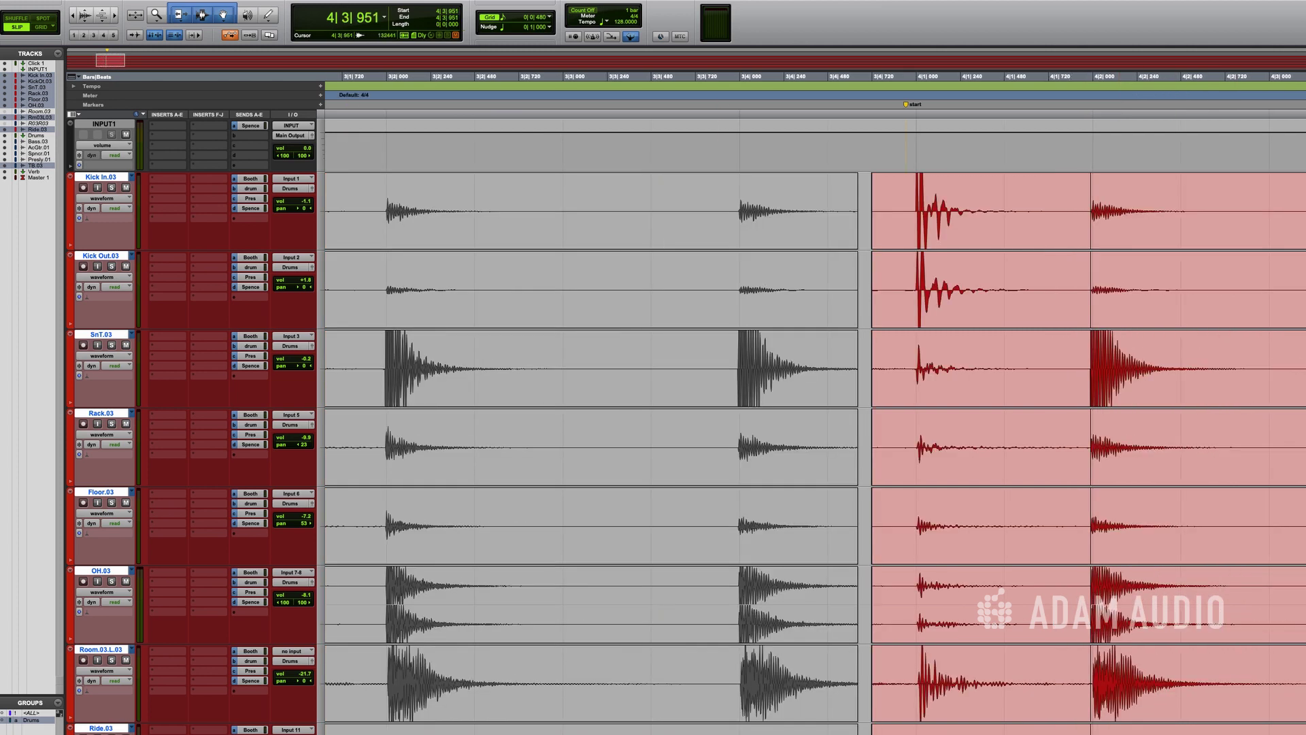
- Separate the drum clips at 4|3|953, just before the snare, and align that hit with beat 4 of bar 4
{"action": "key", "text": "ctrl+bracketright"}
{"action": "key", "text": "ctrl+bracketright"}
{"action": "key", "text": "ctrl+bracketright"}
{"action": "key", "text": "ctrl+bracketright"}
{"action": "key", "text": "ctrl+bracketright"}
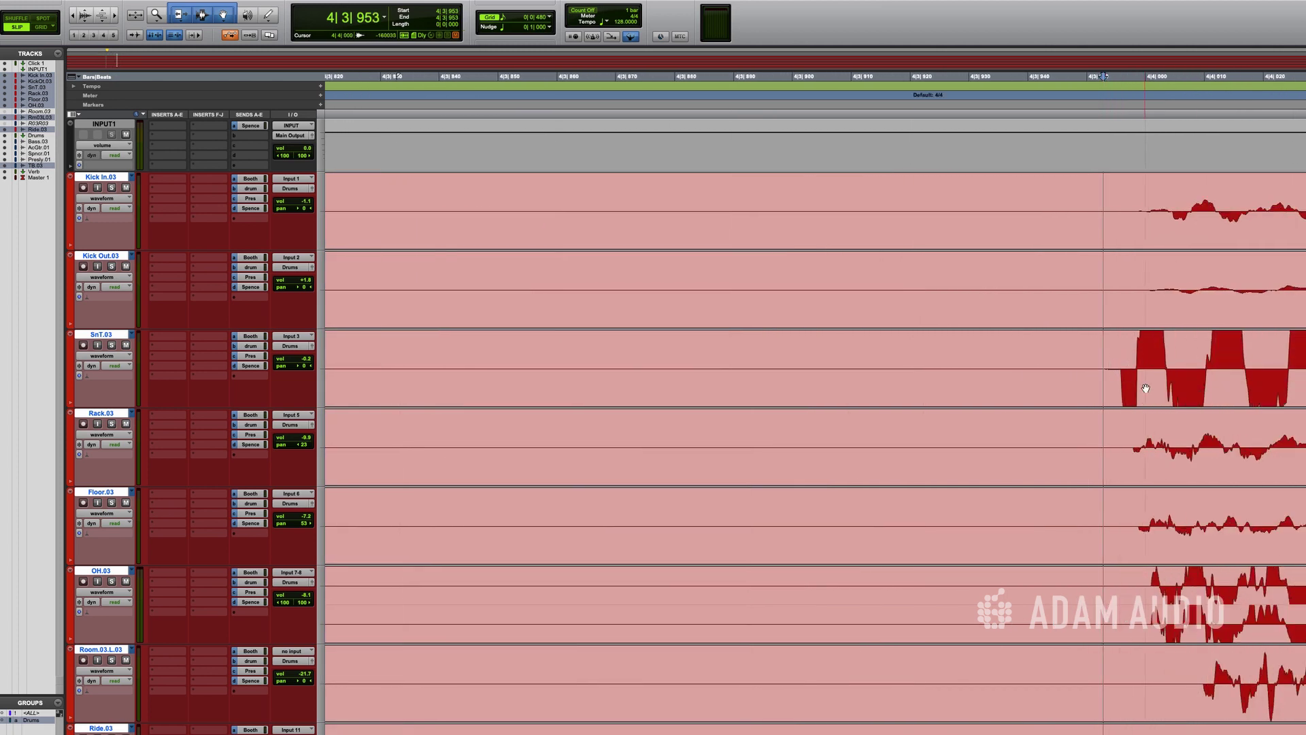
{"action": "key", "text": "ctrl+bracketleft"}
{"action": "key", "text": "ctrl+bracketleft"}
- Separate the drum clips at 4|4|927, just before the early kick hit leading into bar 5
{"action": "key", "text": "Tab"}
{"action": "key", "text": "ctrl+bracketleft"}
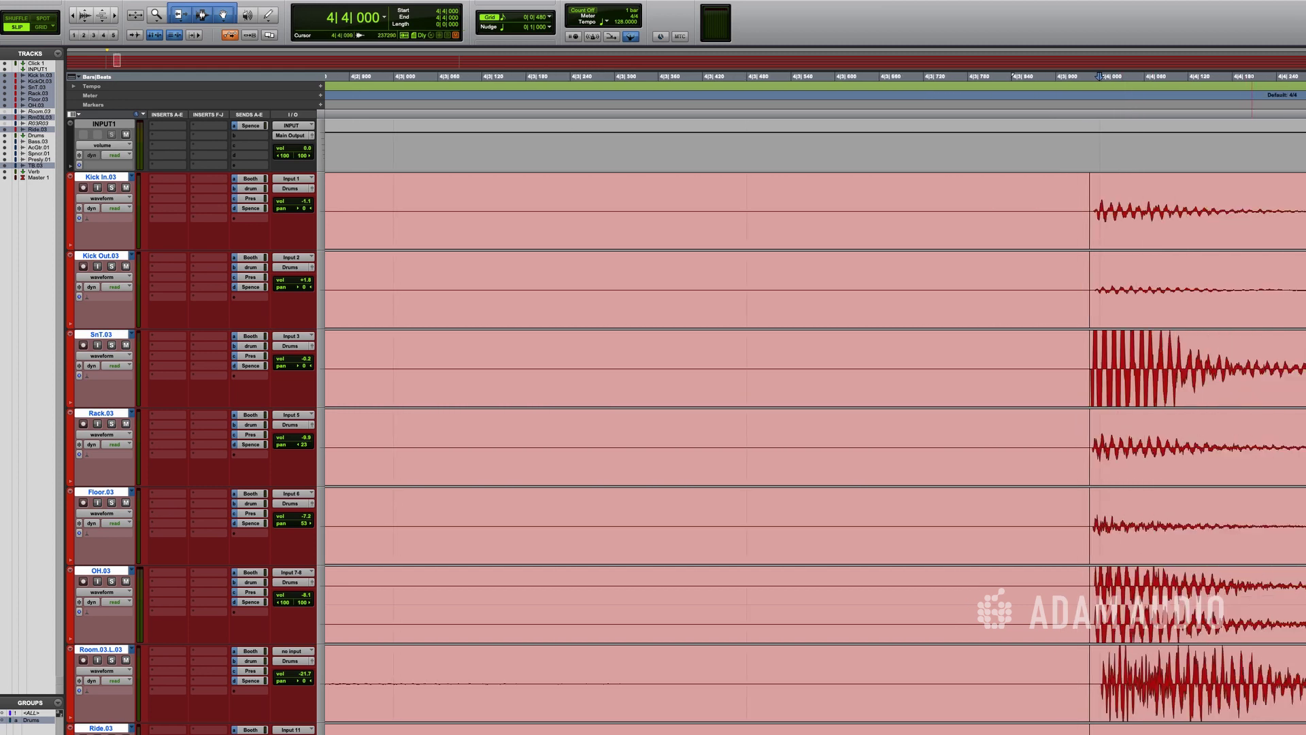
{"action": "key", "text": "ctrl+bracketright"}
{"action": "key", "text": "ctrl+bracketright"}
{"action": "key", "text": "ctrl+bracketright"}
{"action": "key", "text": "ctrl+bracketright"}
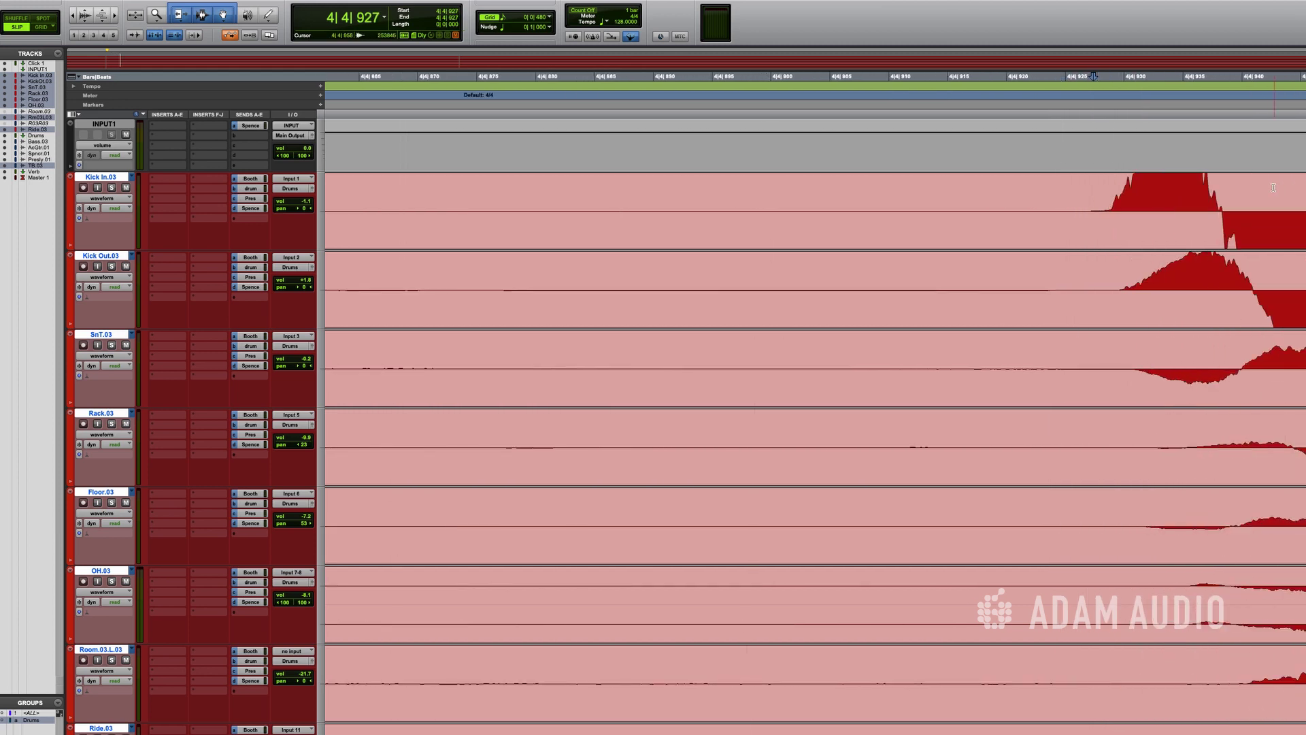
{"action": "left_click", "coordinate": [1111, 224]}
{"action": "key", "text": "alt+shift+Return"}
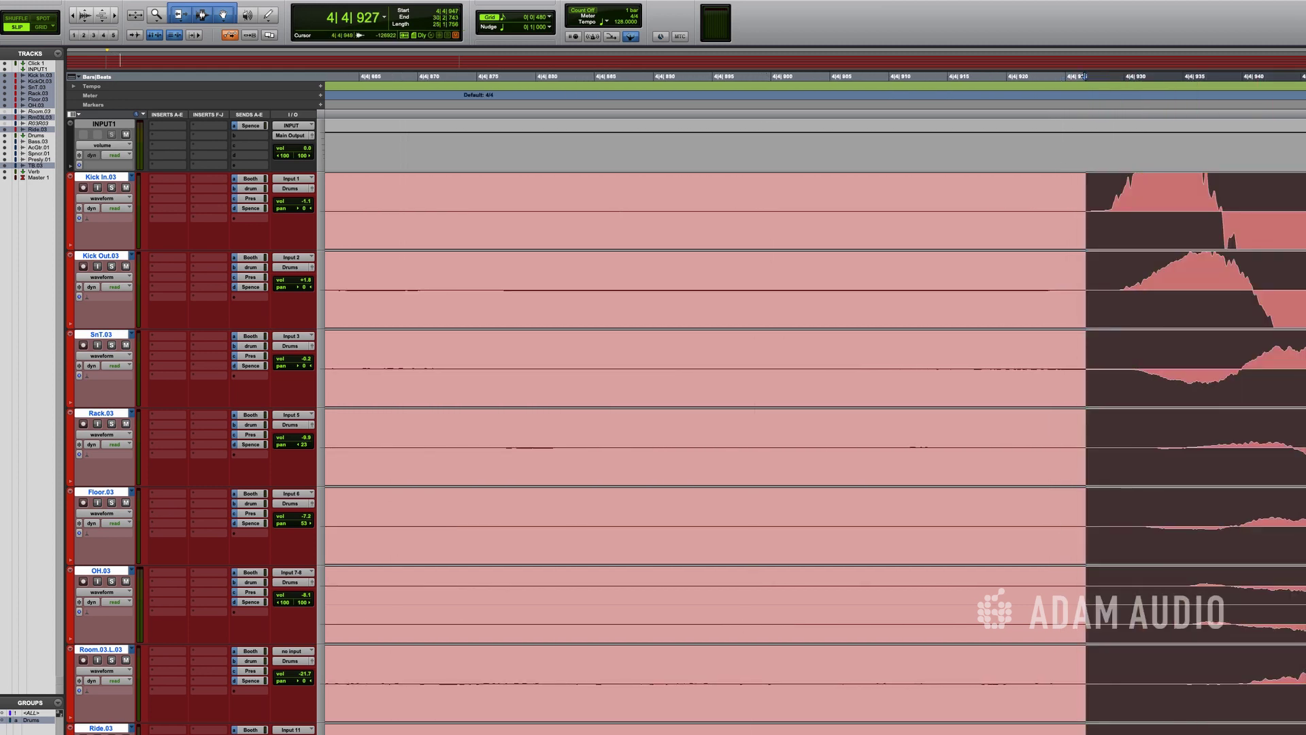
- Slide the separated drum clips right so the early kick lands on beat 1 of bar 5
{"action": "key", "text": "Delete"}
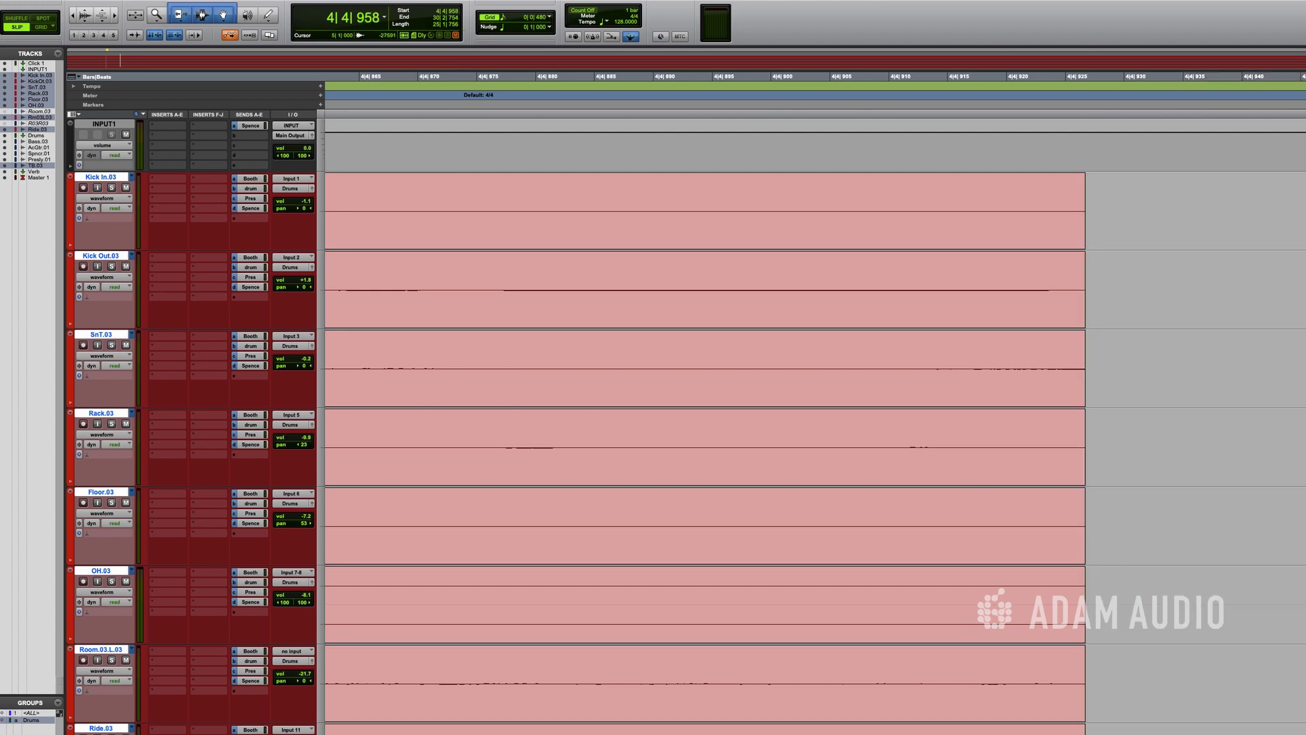
{"action": "key", "text": "ctrl+z"}
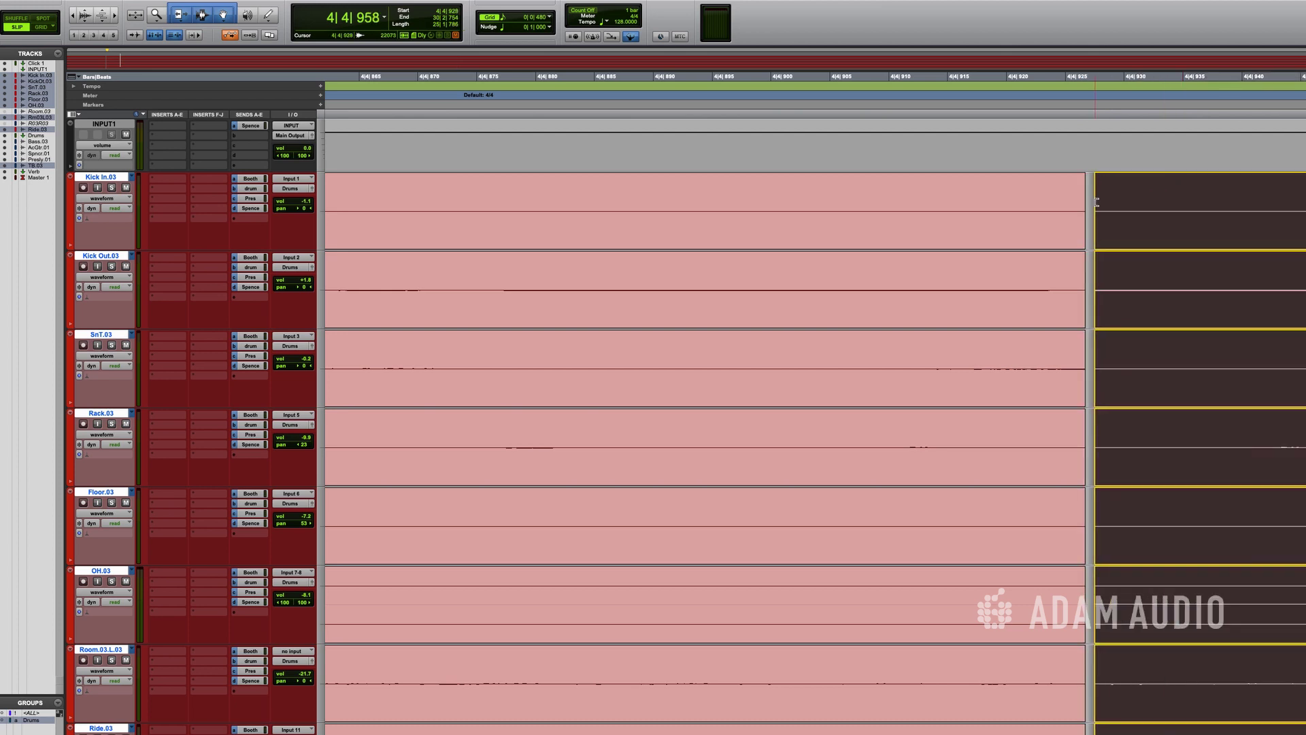
{"action": "left_click", "coordinate": [1161, 192]}
{"action": "key", "text": "ctrl+bracketleft"}
{"action": "key", "text": "ctrl+bracketleft"}
{"action": "key", "text": "ctrl+bracketleft"}
{"action": "key", "text": "ctrl+bracketleft"}
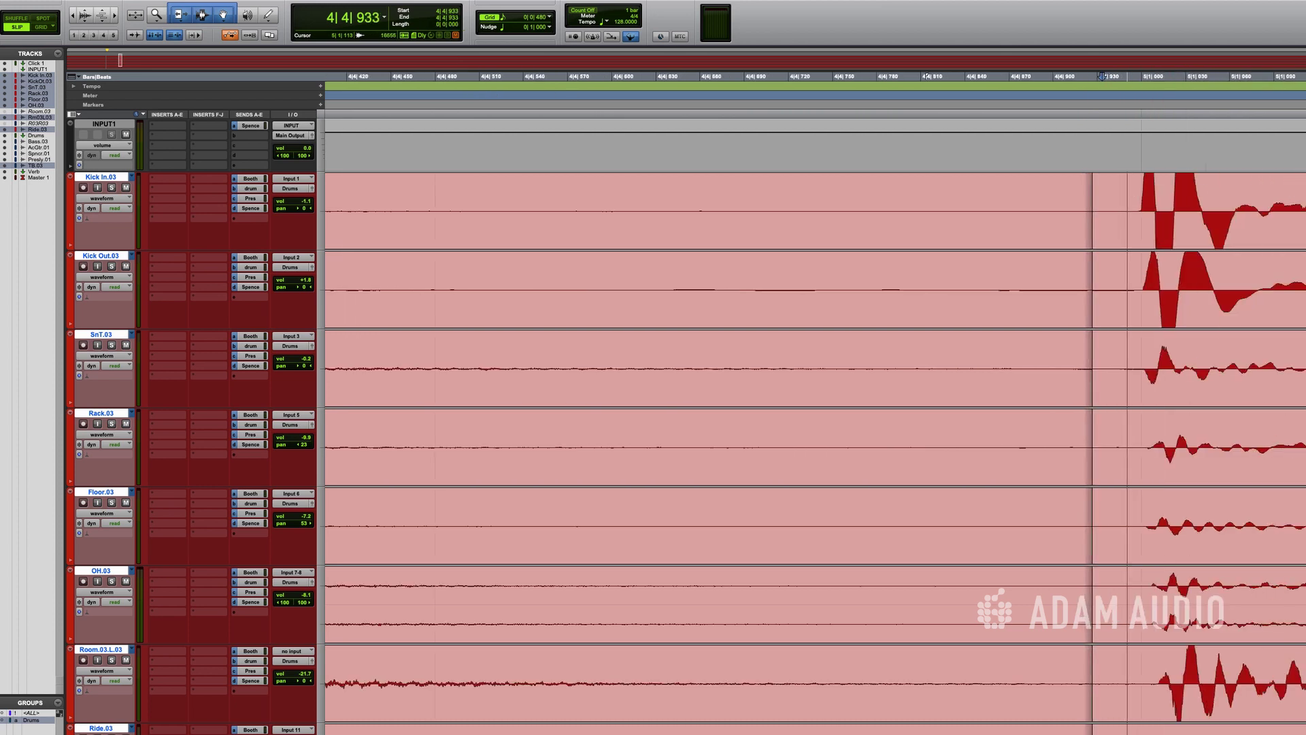
- Separate the drum clips at 5|1|918, just before the early snare, and align that hit with beat 2 of bar 5
{"action": "key", "text": "ctrl+bracketright"}
{"action": "key", "text": "ctrl+bracketright"}
{"action": "key", "text": "ctrl+bracketright"}
{"action": "key", "text": "ctrl+bracketright"}
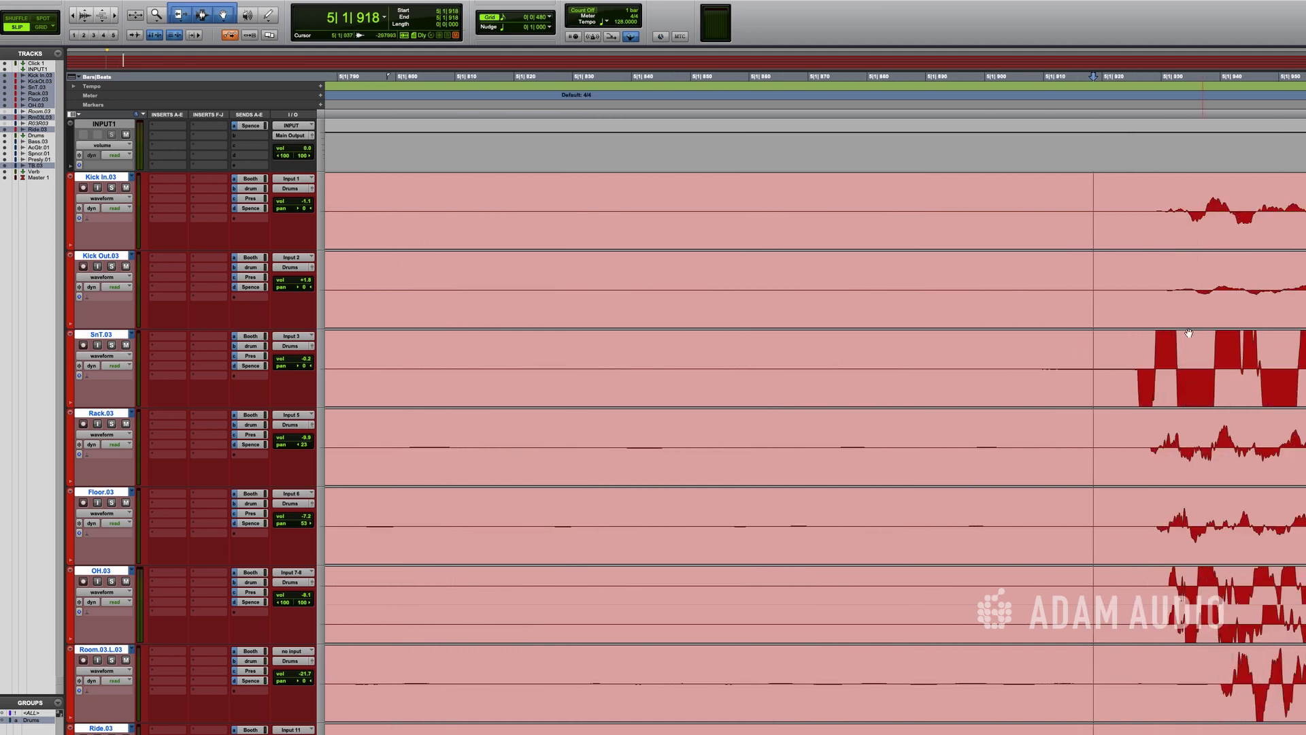
{"action": "left_click_drag", "start_coordinate": [1143, 378], "coordinate": [1085, 375]}
{"action": "left_click", "coordinate": [1253, 375]}
{"action": "key", "text": "ctrl+bracketleft"}
{"action": "key", "text": "ctrl+bracketleft"}
{"action": "key", "text": "ctrl+bracketleft"}
{"action": "key", "text": "ctrl+bracketleft"}
{"action": "key", "text": "ctrl+bracketleft"}
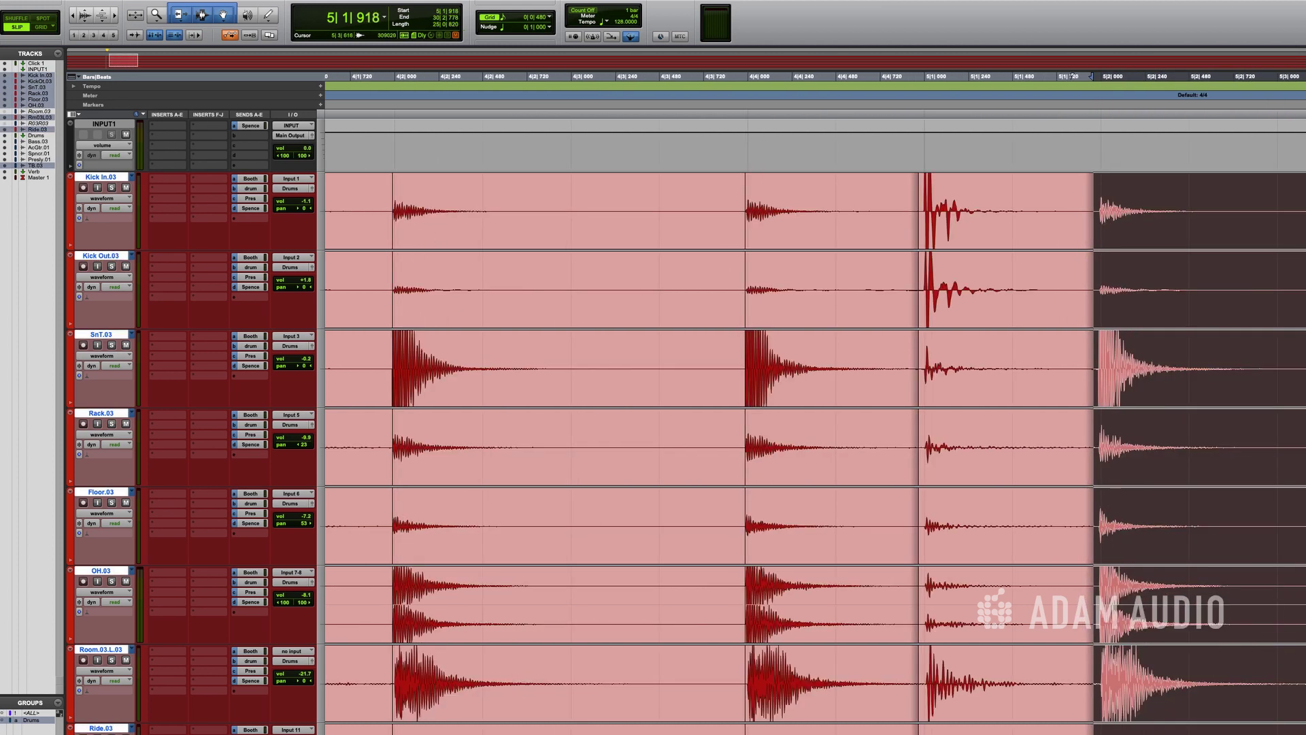
- Place the edit point at 5|3|948, just before the snare on beat 4 of bar 5
{"action": "left_click", "coordinate": [1098, 349]}
{"action": "key", "text": "ctrl+bracketright"}
{"action": "key", "text": "ctrl+bracketright"}
{"action": "key", "text": "ctrl+bracketright"}
{"action": "key", "text": "ctrl+bracketright"}
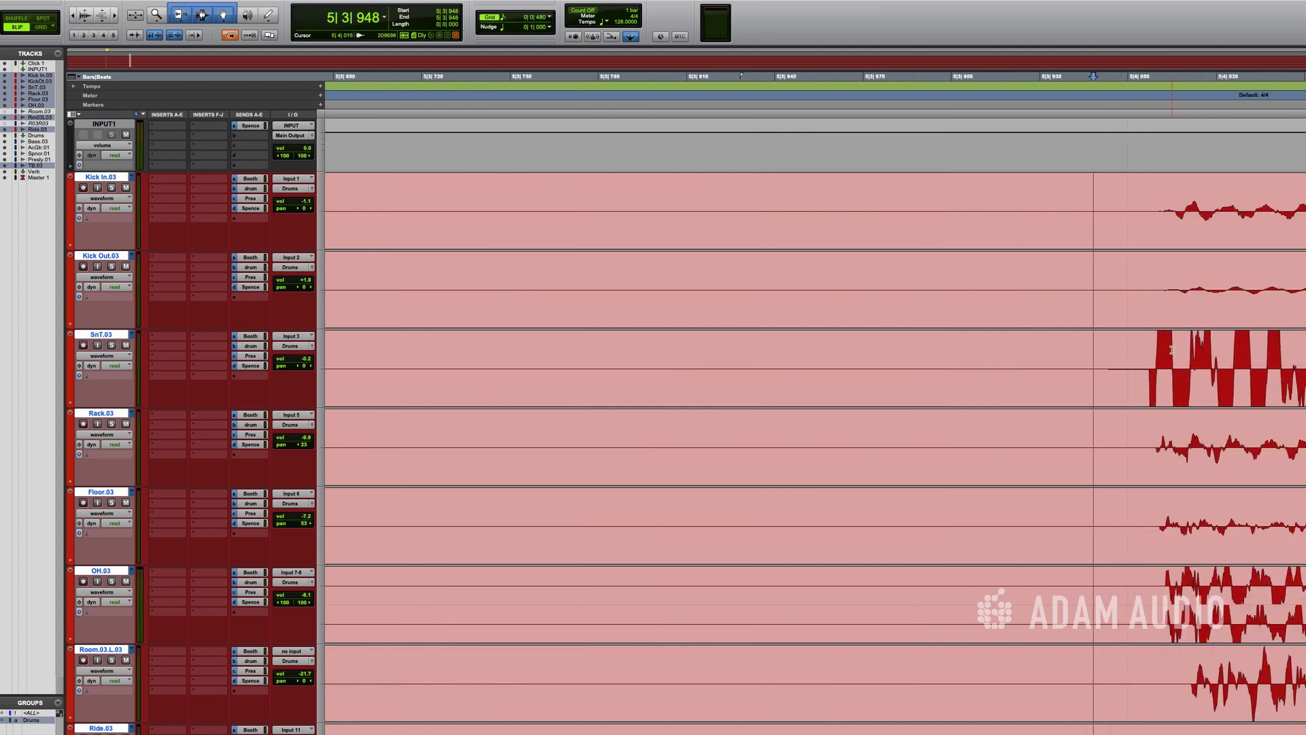
{"action": "left_click", "coordinate": [1139, 362]}
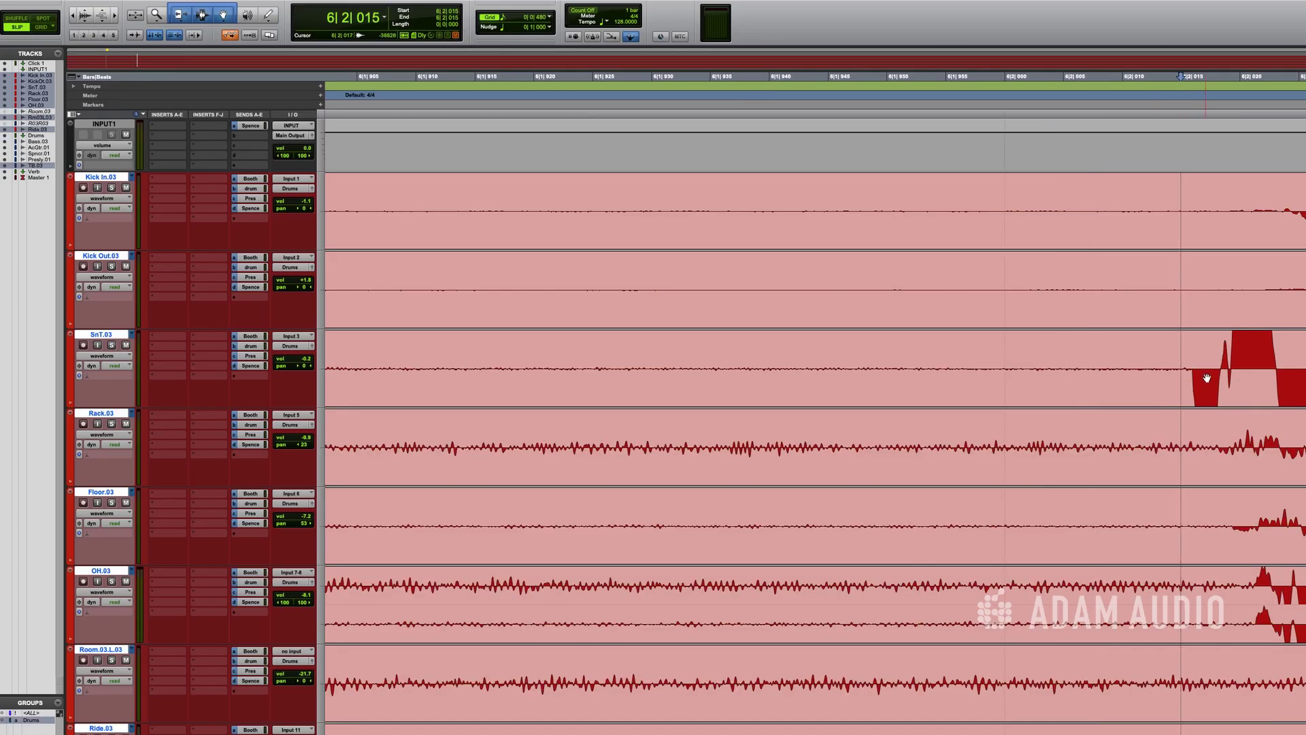
- Separate the drum clips at 6|2|015, slide the late snare left to just ahead of beat 2, and crossfade the seam at 6|1|949
{"action": "key", "text": "alt+shift+Return"}
{"action": "left_click_drag", "start_coordinate": [1232, 390], "coordinate": [876, 406]}
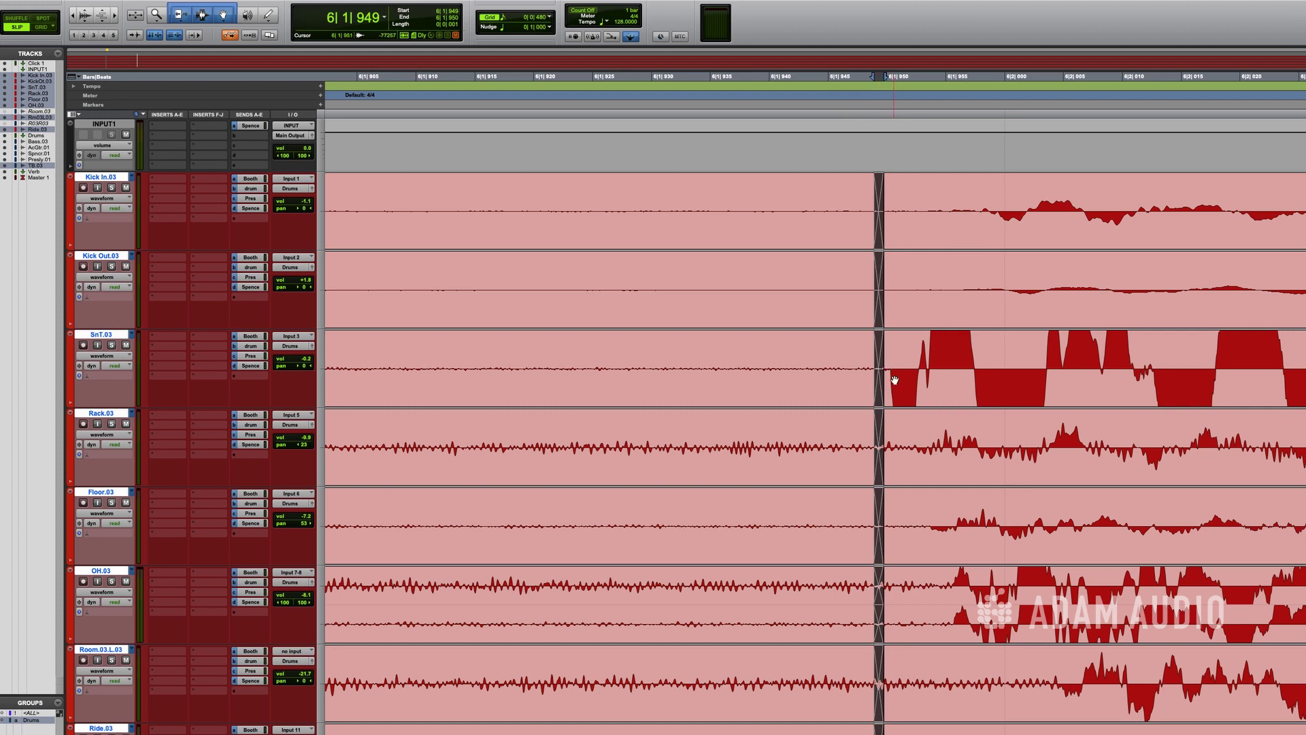
{"action": "key", "text": "r"}
{"action": "key", "text": "r"}
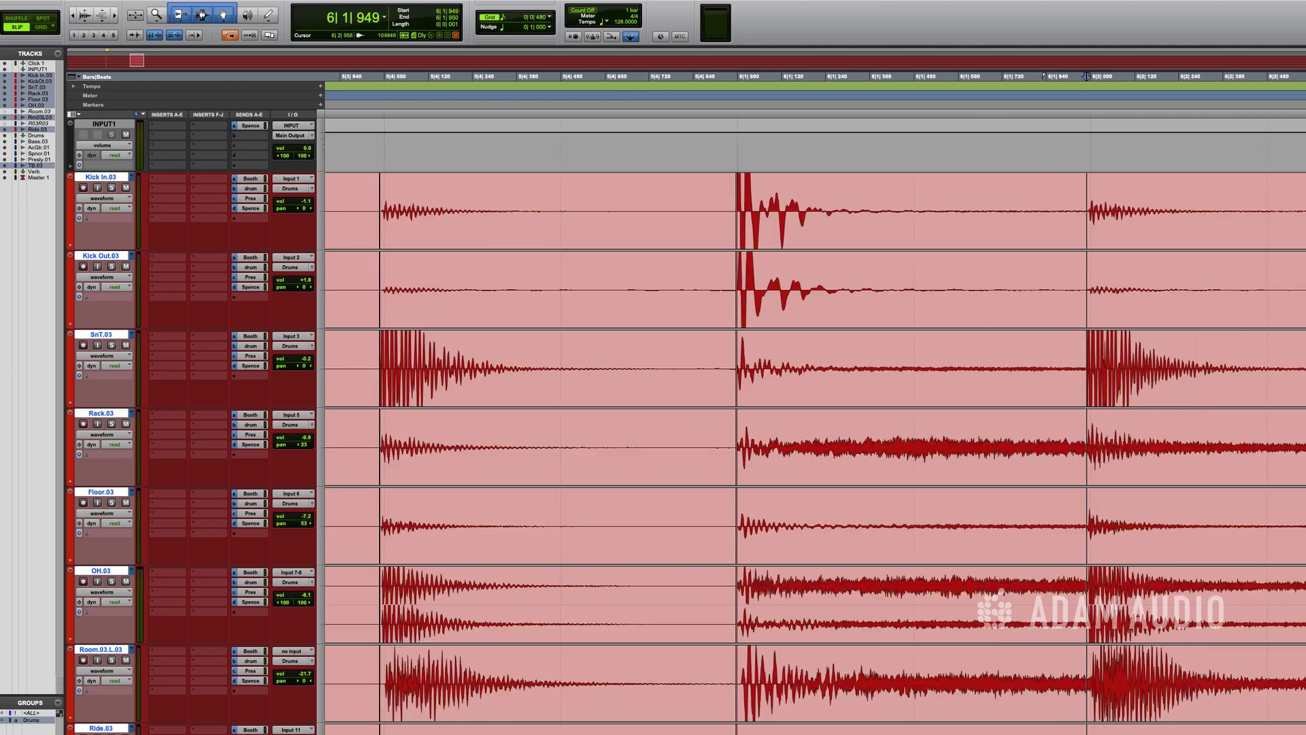
- Separate the drum clips before the early beat 4 snare in bar 6 and slide the remainder right, just ahead of 6|4|000
{"action": "key", "text": "t"}
{"action": "key", "text": "t"}
{"action": "key", "text": "t"}
{"action": "left_click", "coordinate": [599, 360]}
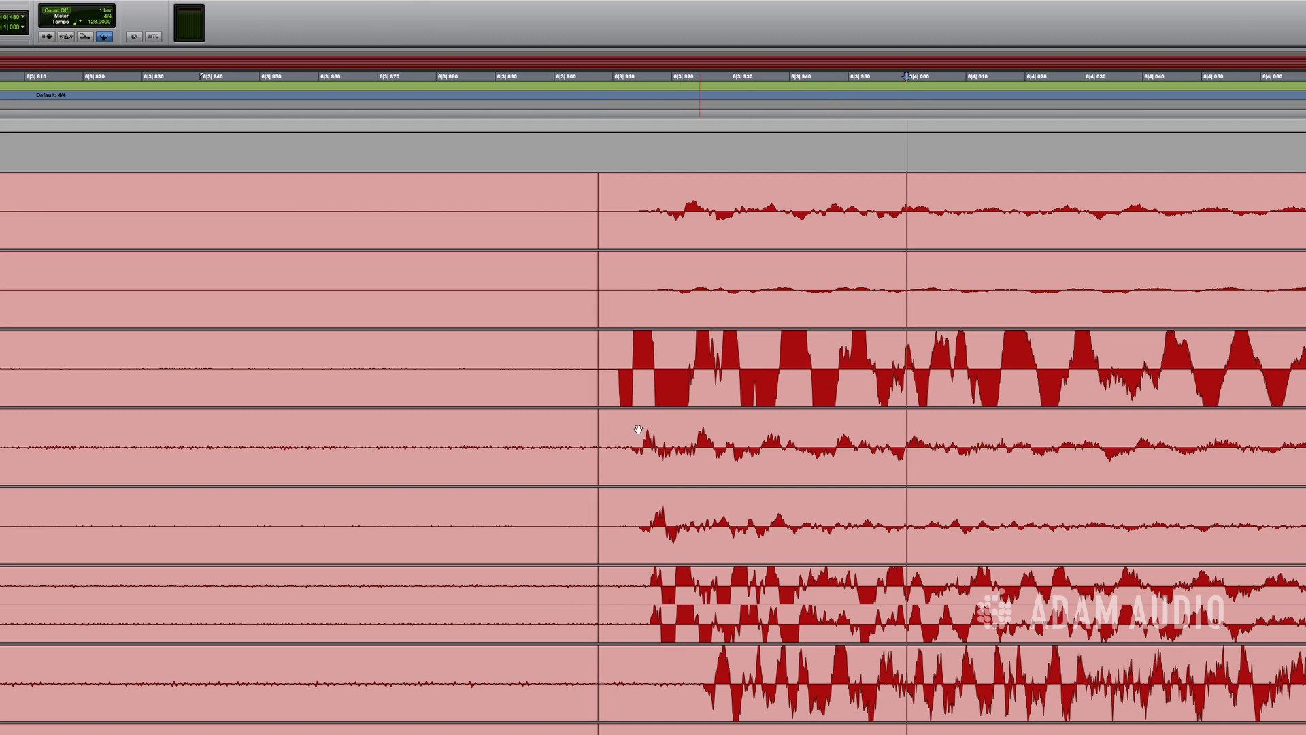
{"action": "left_click_drag", "start_coordinate": [633, 397], "coordinate": [877, 389]}
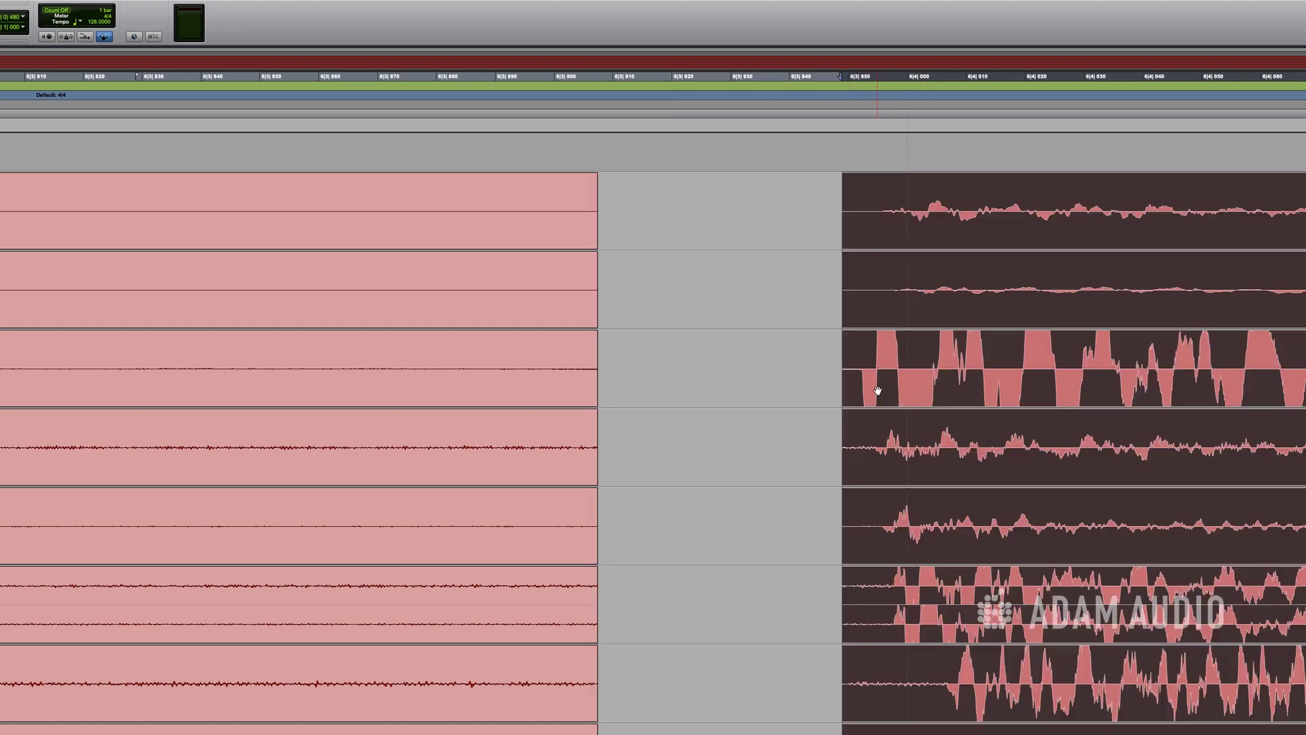
- Fill the gap before 6|4|000 by extending both clip edges and crossfading them over the start of the original snare hit
{"action": "left_click", "coordinate": [586, 360]}
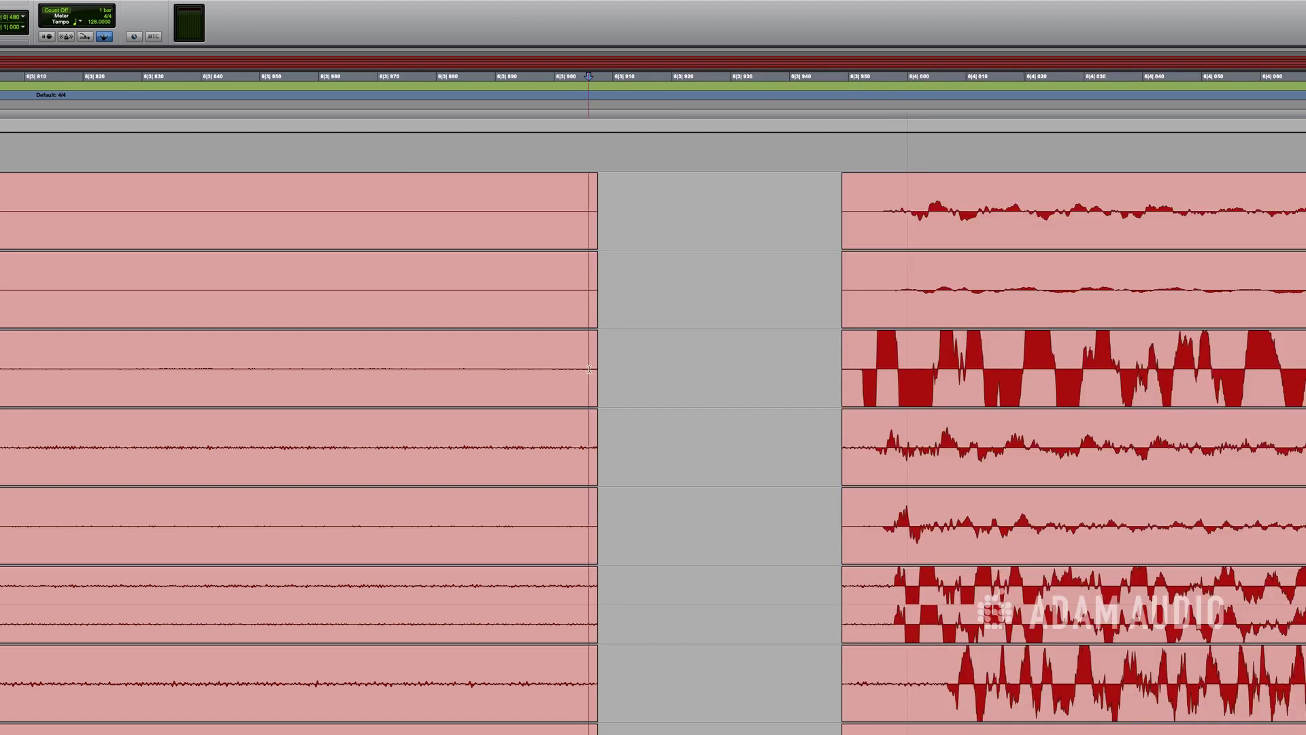
{"action": "left_click_drag", "start_coordinate": [591, 367], "coordinate": [627, 366]}
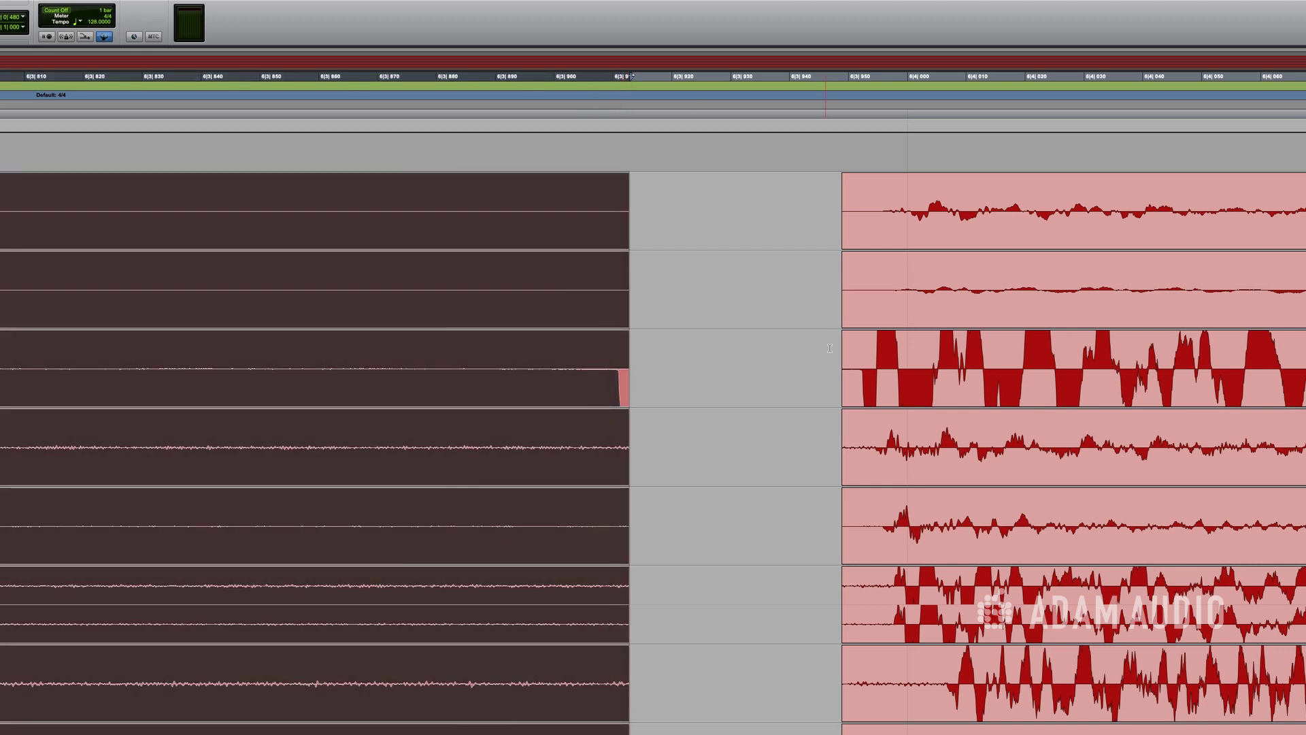
{"action": "mouse_move", "coordinate": [849, 362]}
{"action": "left_mouse_down"}
{"action": "mouse_move", "coordinate": [604, 366]}
{"action": "mouse_move", "coordinate": [606, 394]}
{"action": "mouse_move", "coordinate": [593, 395]}
{"action": "left_mouse_up"}
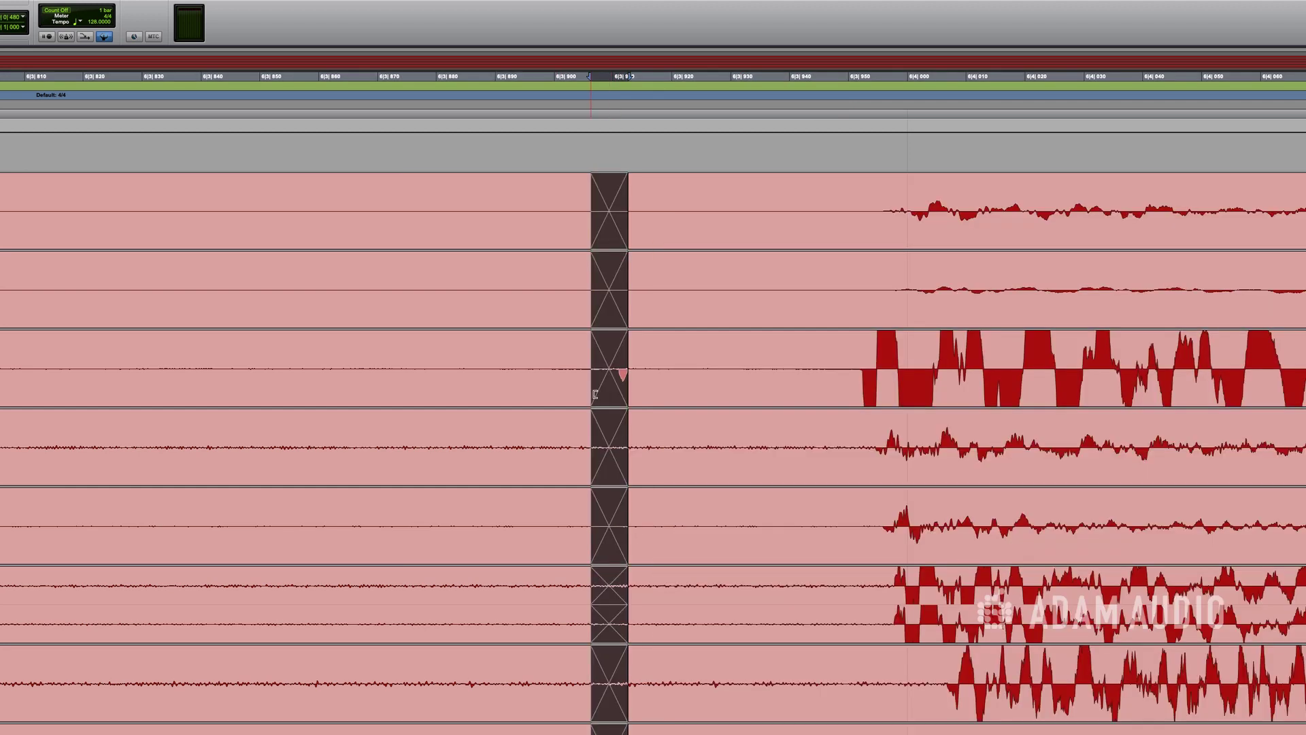
{"action": "left_click", "coordinate": [641, 377]}
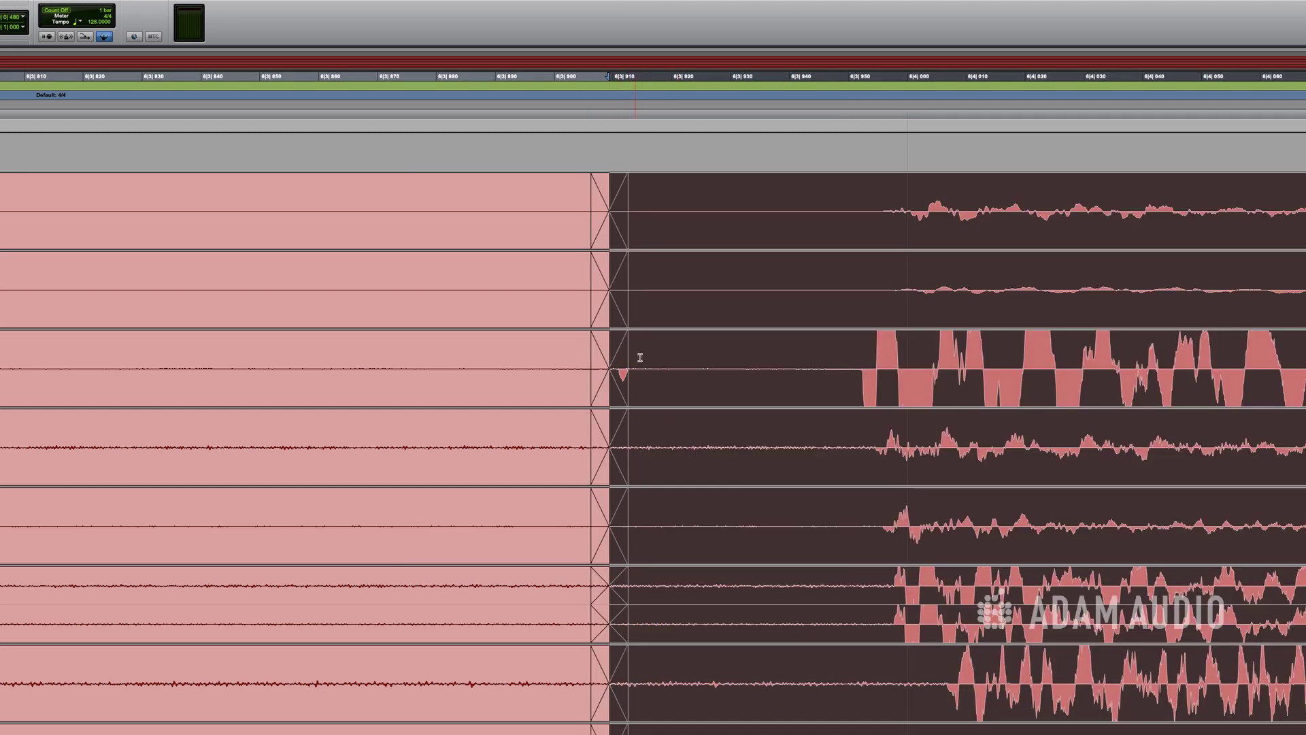
- Slide the drum clips from the soft snare on beat 3 of bar 7 slightly left to start at 7|3|003
{"action": "left_click", "coordinate": [623, 349]}
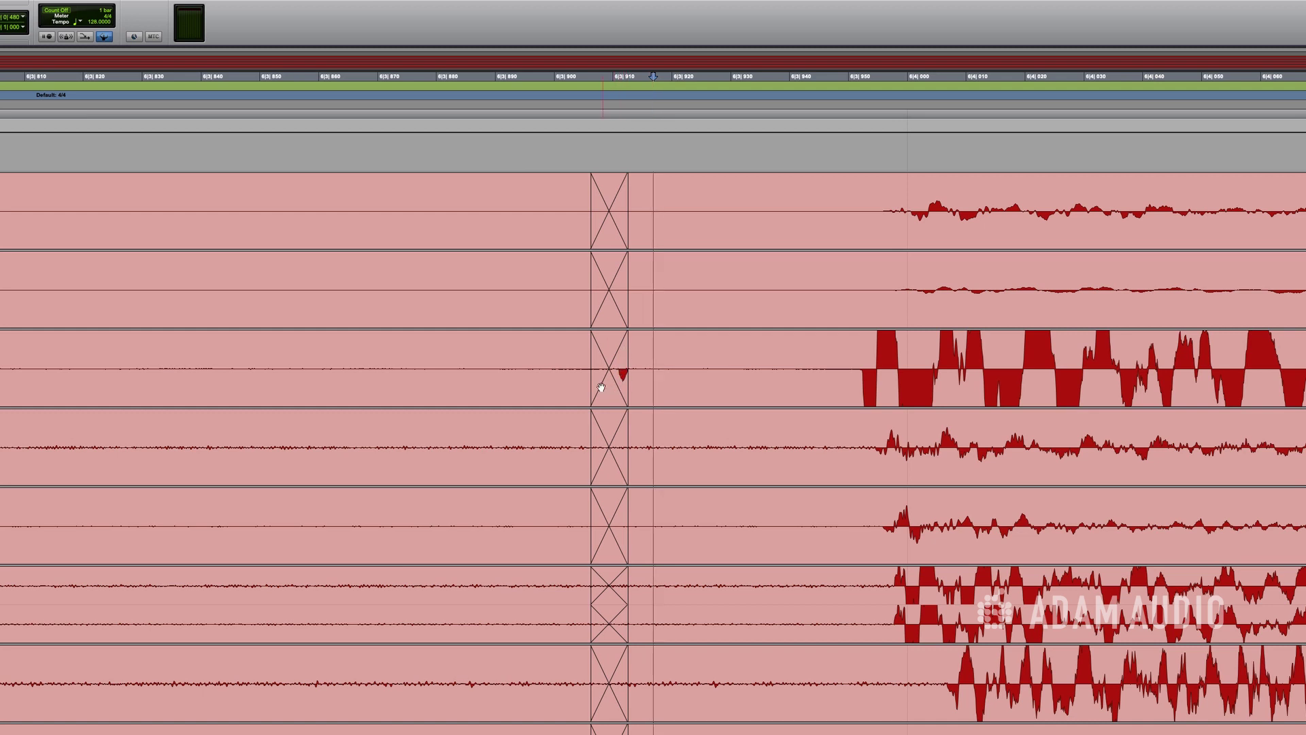
{"action": "left_click", "coordinate": [631, 371]}
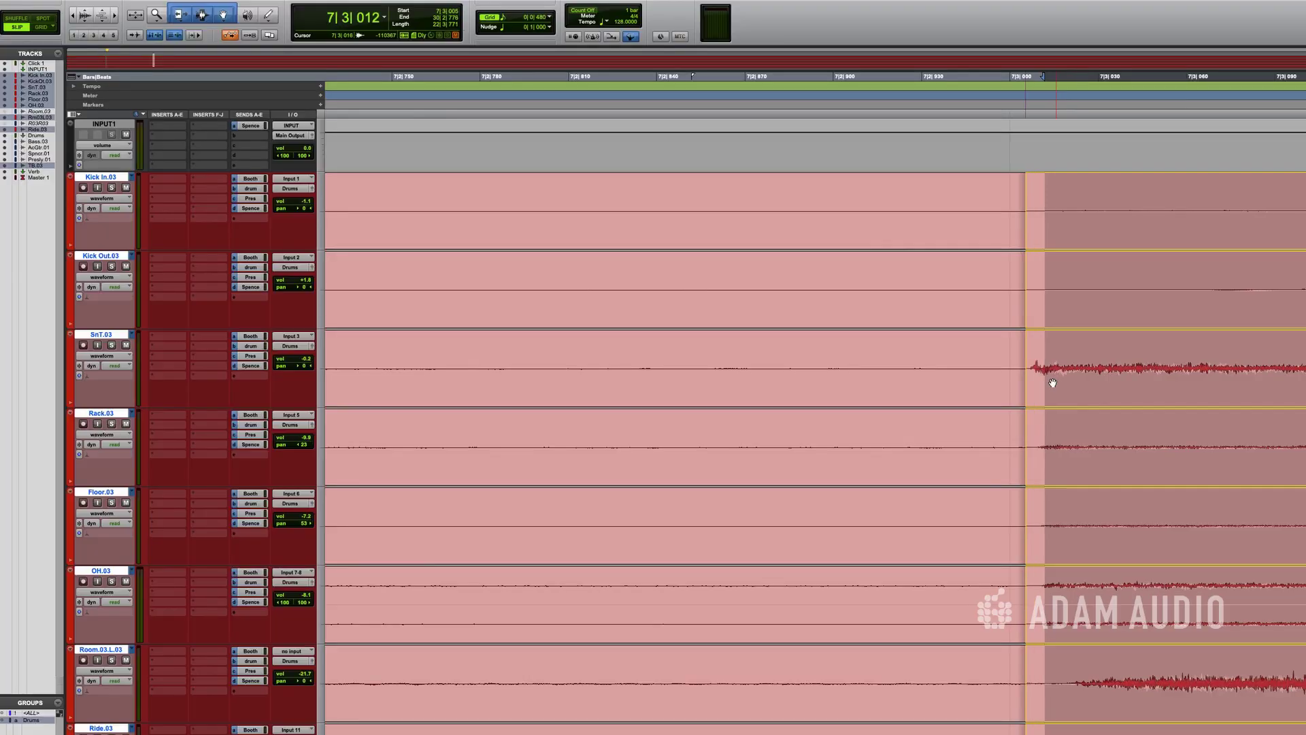
{"action": "left_click_drag", "start_coordinate": [1052, 383], "coordinate": [1045, 385]}
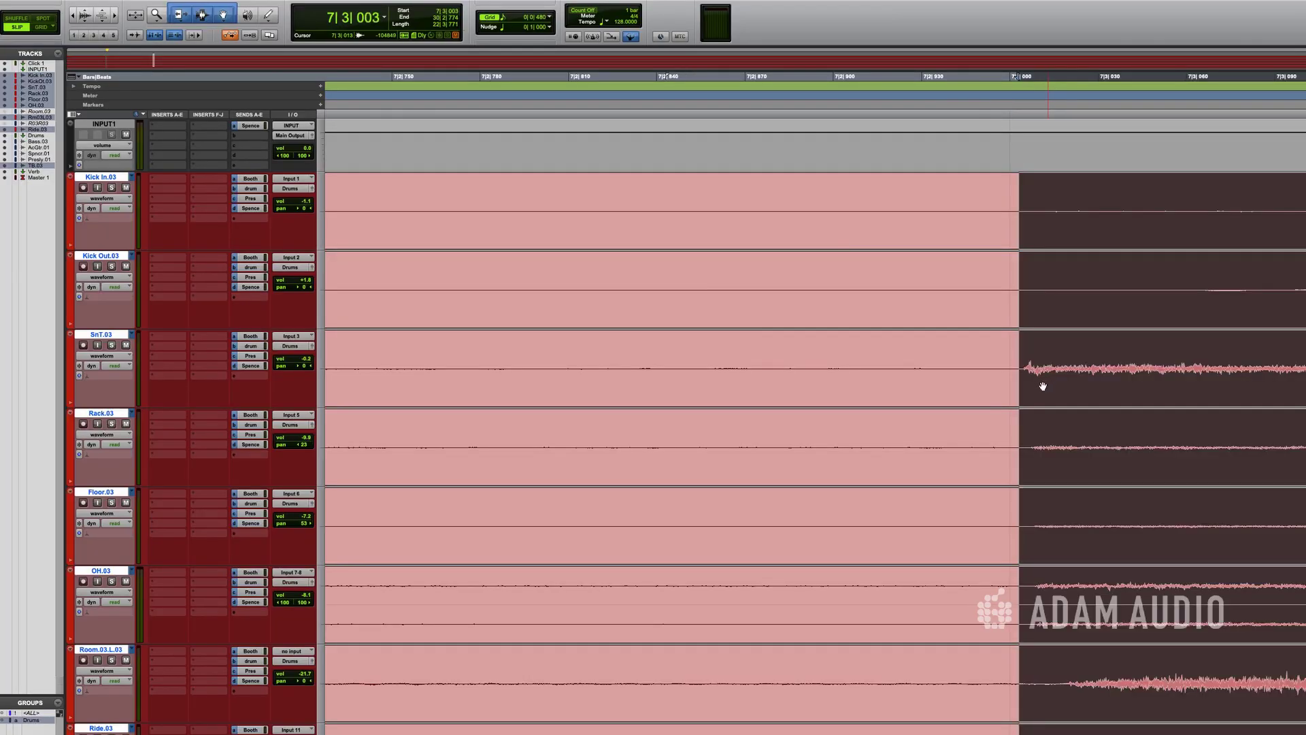
{"action": "left_click", "coordinate": [1017, 401]}
- Separate the drum clips before the beat 4 snare in bar 7, slide the remainder left, and crossfade the seam near 7|3|921
{"action": "key", "text": "r"}
{"action": "key", "text": "r"}
{"action": "key", "text": "r"}
{"action": "key", "text": "r"}
{"action": "left_click", "coordinate": [1253, 361]}
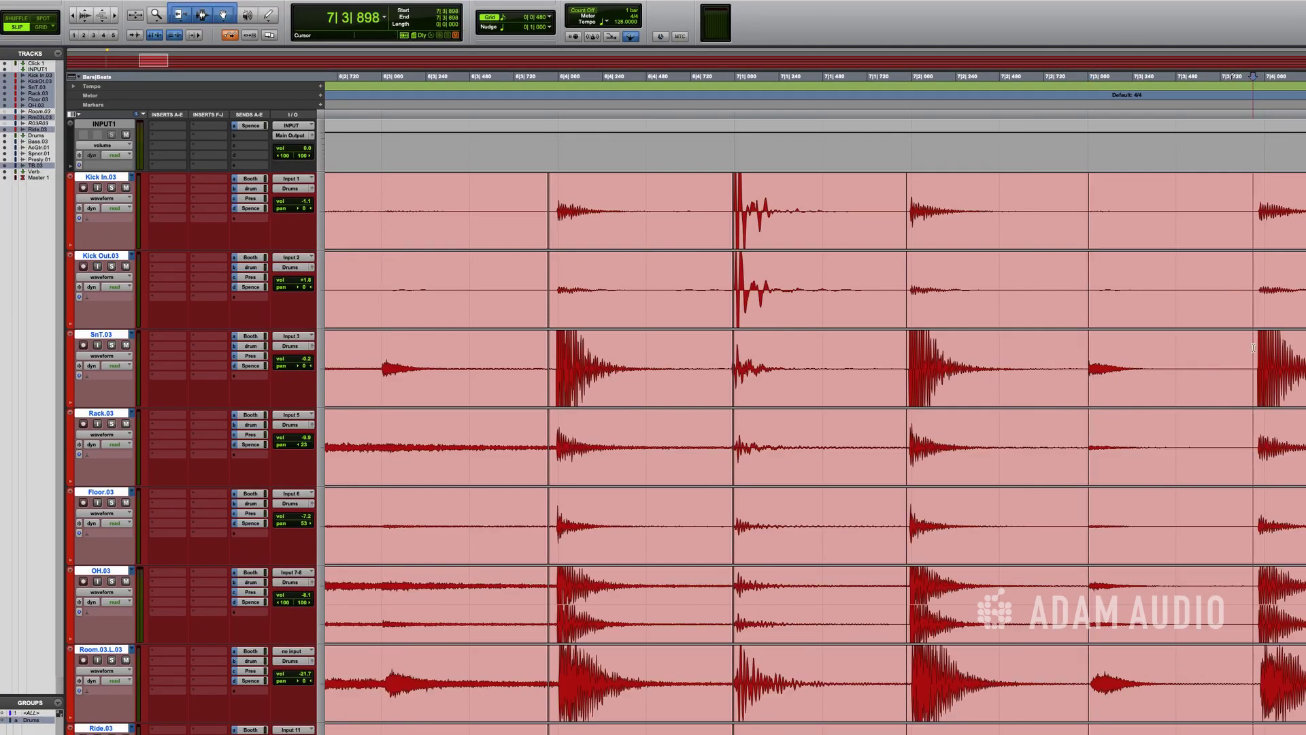
{"action": "key", "text": "t"}
{"action": "key", "text": "t"}
{"action": "key", "text": "t"}
{"action": "key", "text": "t"}
{"action": "left_click_drag", "start_coordinate": [1183, 385], "coordinate": [1161, 404]}
{"action": "left_click", "coordinate": [1160, 403]}
- Separate the drum clips before the kick at the start of bar 8 and slide the remainder left to start at 7|4|934
{"action": "key", "text": "super+bracketleft"}
{"action": "key", "text": "super+bracketleft"}
{"action": "key", "text": "super+bracketleft"}
{"action": "key", "text": "super+bracketleft"}
{"action": "key", "text": "super+bracketleft"}
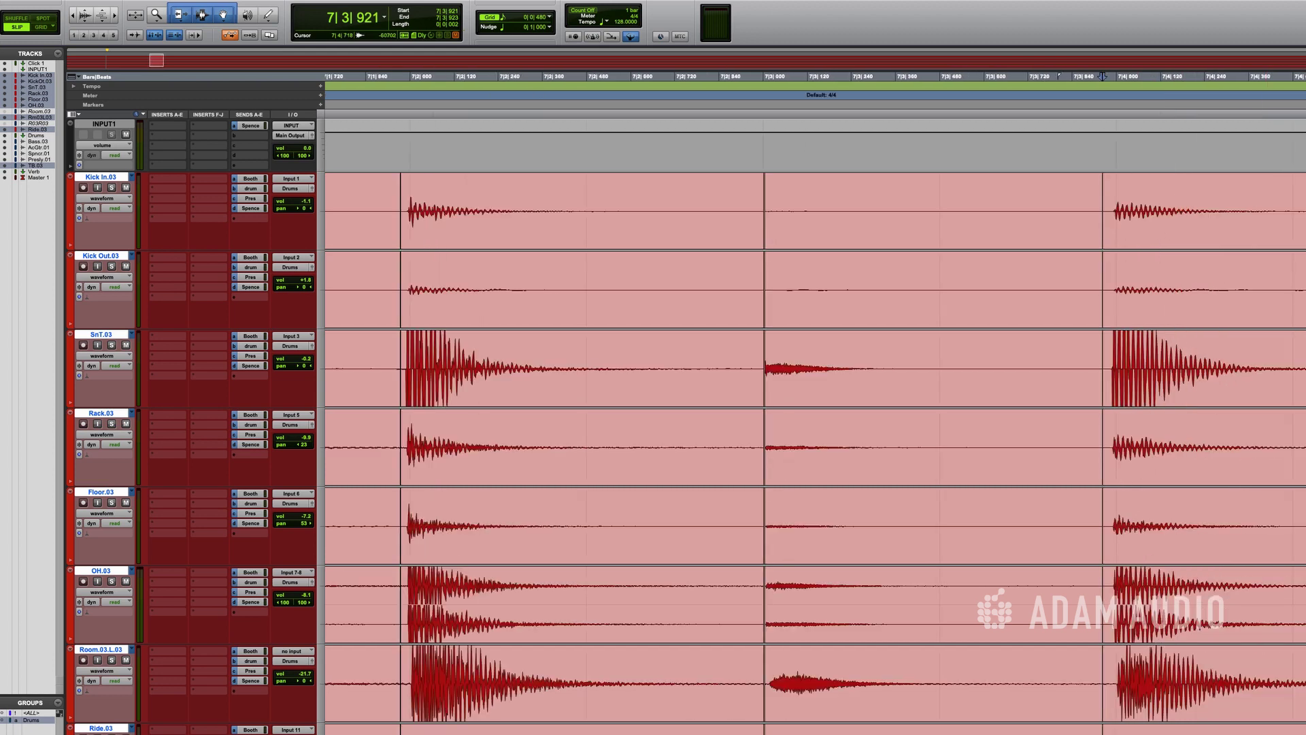
{"action": "left_click", "coordinate": [1282, 353]}
{"action": "key", "text": "super+bracketright"}
{"action": "key", "text": "super+bracketright"}
{"action": "key", "text": "super+bracketright"}
{"action": "key", "text": "super+bracketright"}
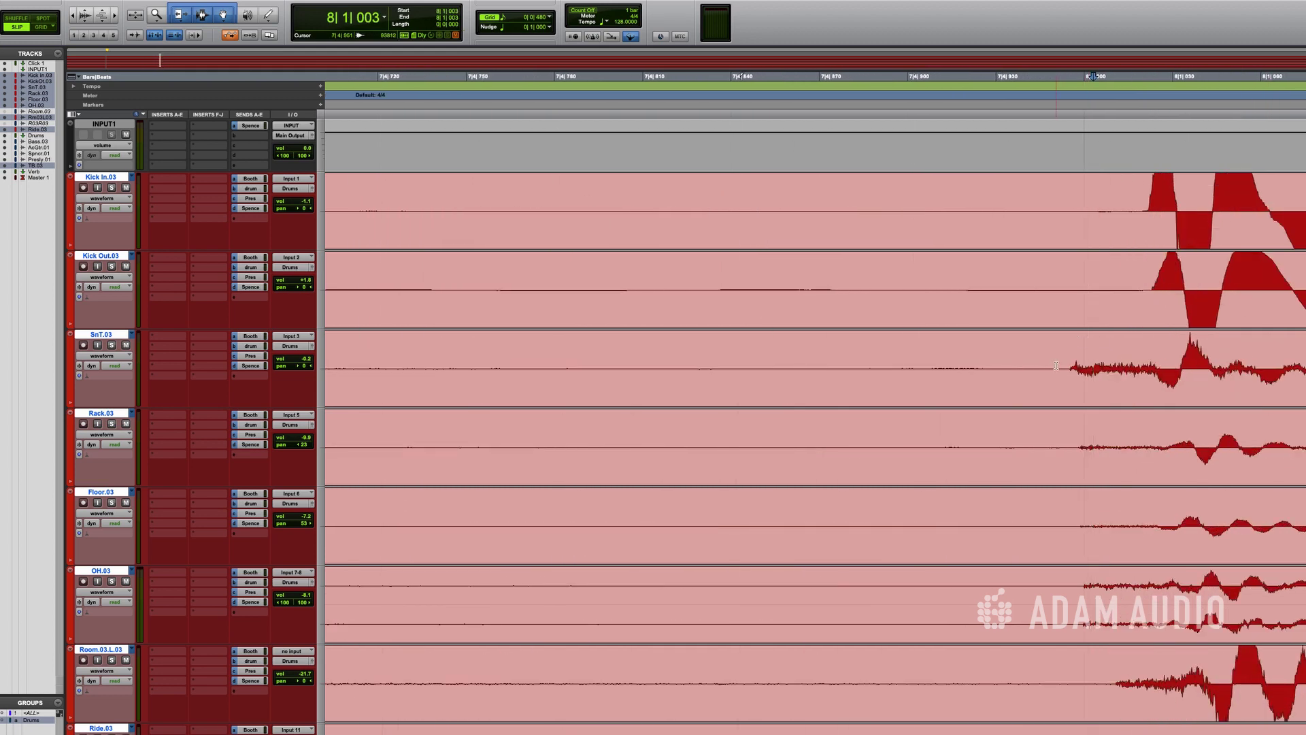
{"action": "left_click_drag", "start_coordinate": [1116, 392], "coordinate": [1045, 388]}
{"action": "left_click", "coordinate": [1038, 375]}
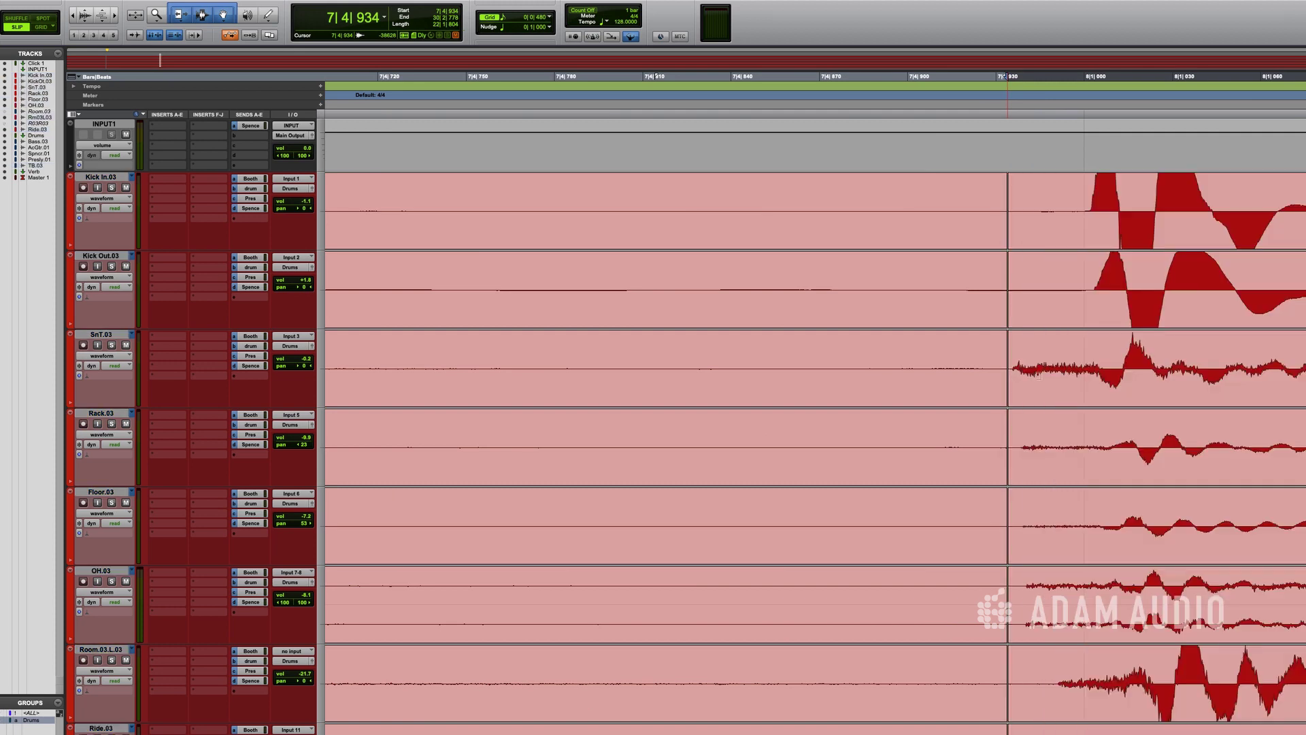
- Move the seam before the bar 8 kick closer to the hit, at about 7|4|957, and crossfade the adjoining drum clips
{"action": "left_click", "coordinate": [1036, 376]}
{"action": "left_click", "coordinate": [1043, 373]}
{"action": "key", "text": "super+bracketright"}
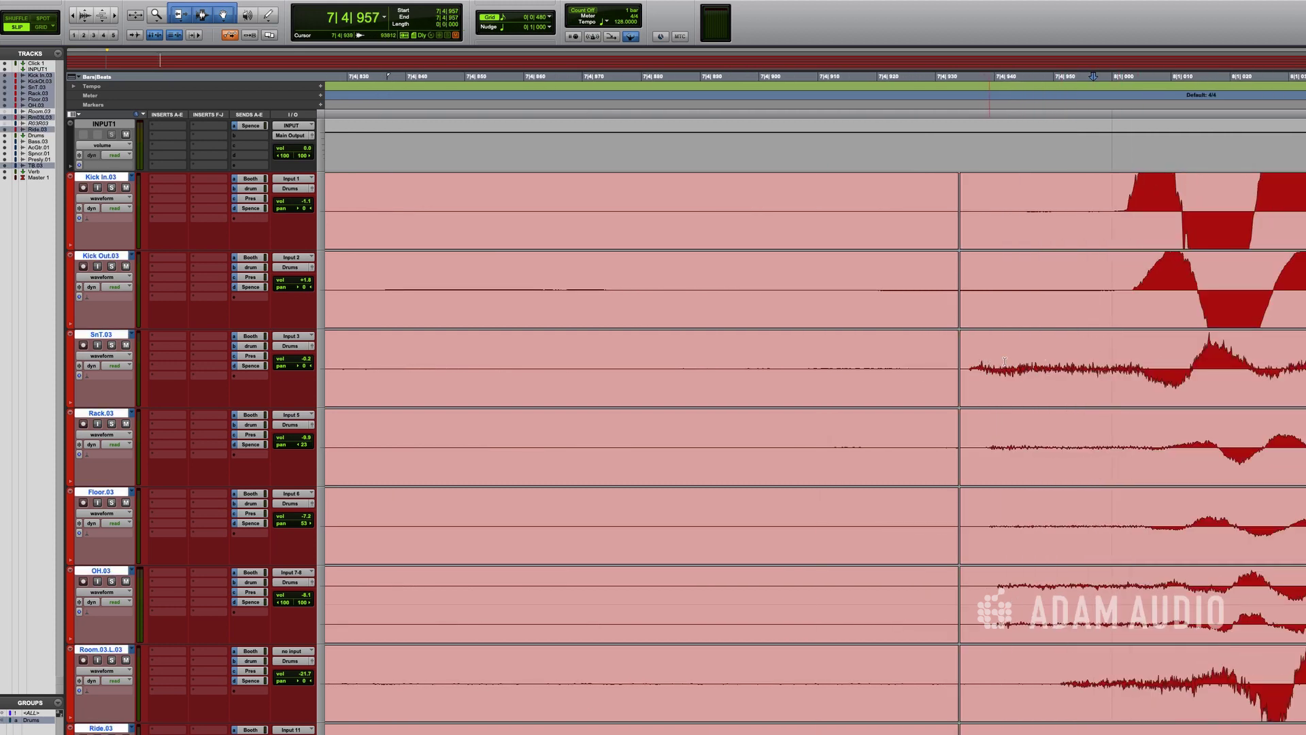
{"action": "left_click_drag", "start_coordinate": [1095, 228], "coordinate": [1053, 274]}
{"action": "left_click_drag", "start_coordinate": [940, 364], "coordinate": [1092, 351]}
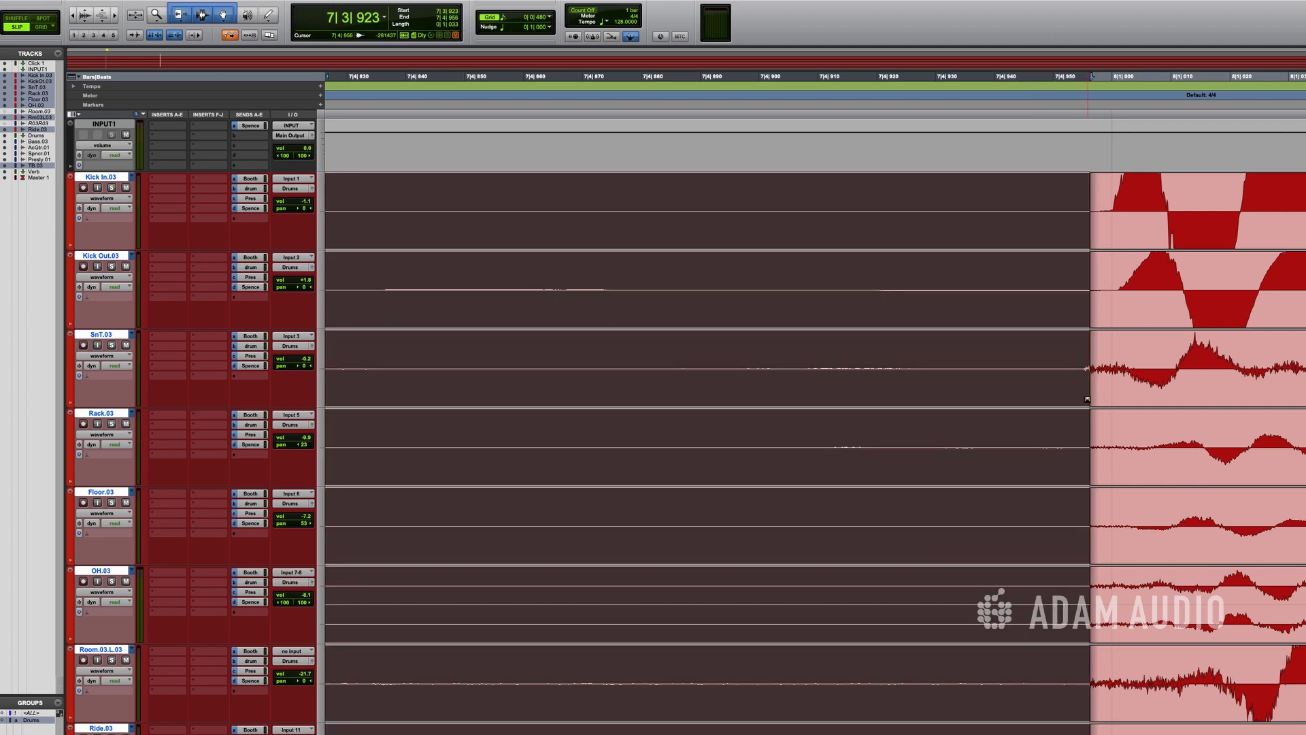
{"action": "left_click_drag", "start_coordinate": [1087, 398], "coordinate": [1079, 399]}
{"action": "left_click", "coordinate": [1045, 354]}
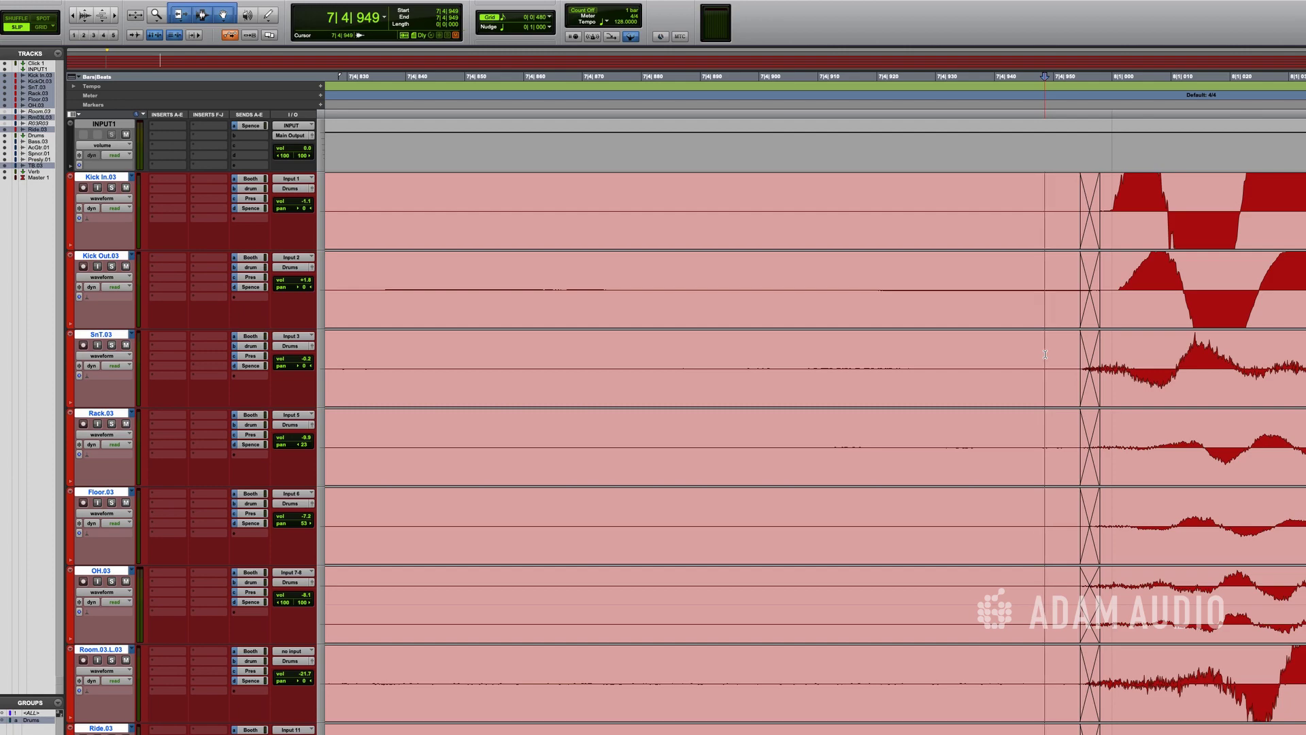
- Review the whole edited drum section against the grid and look over the mixer channels before returning to the edit view
{"action": "key", "text": "r"}
{"action": "key", "text": "r"}
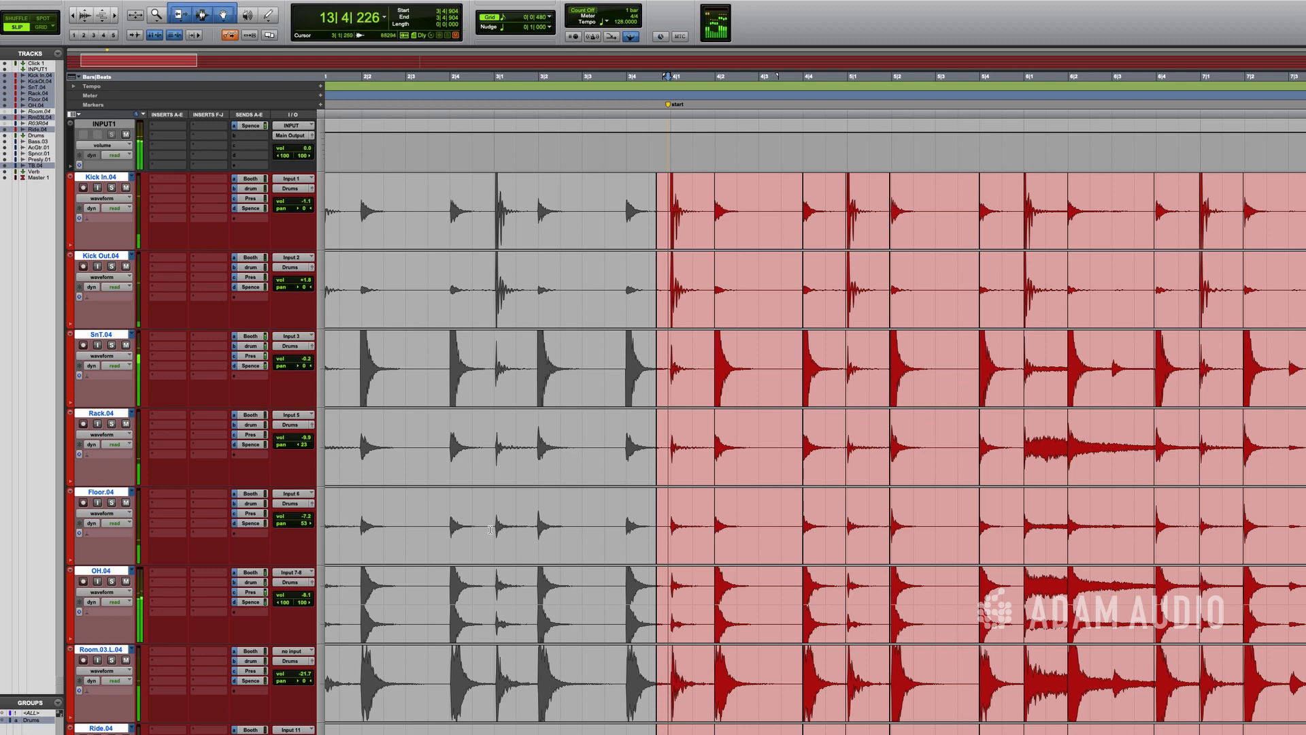
{"action": "key", "text": "super+equal"}
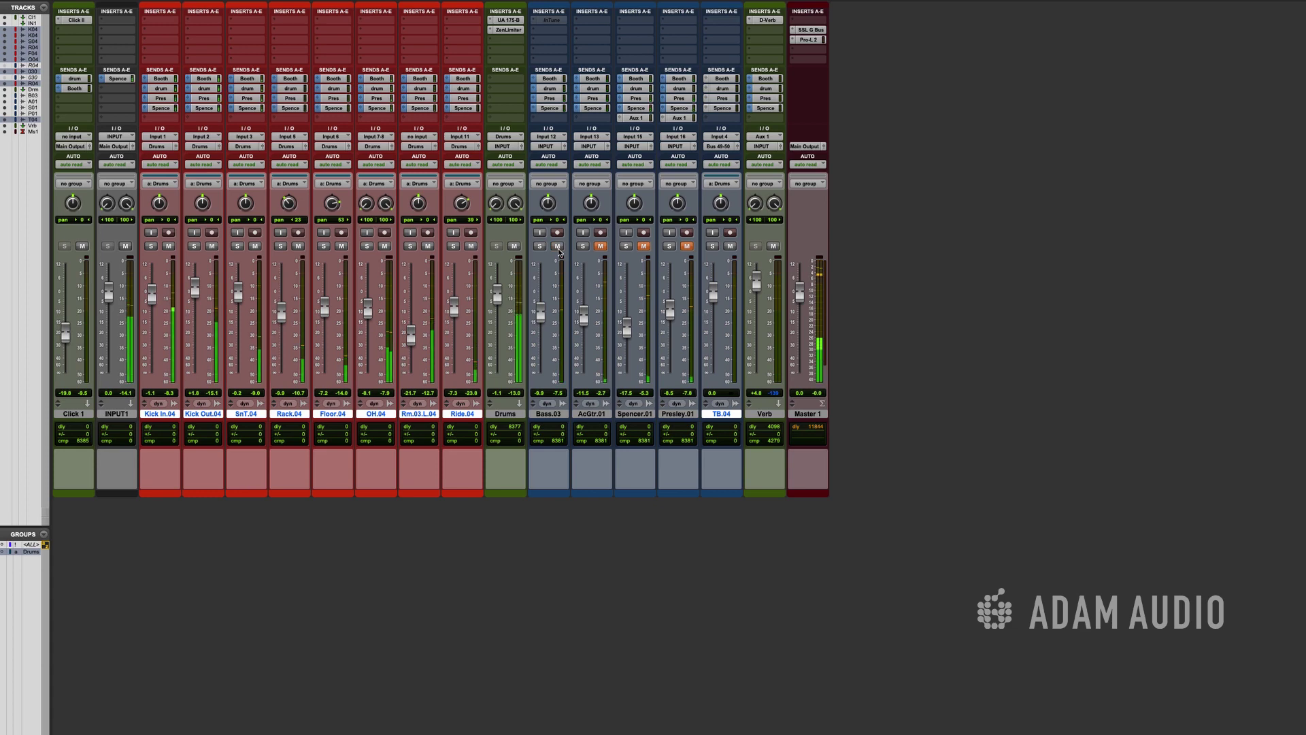
{"action": "key", "text": "super+equal"}
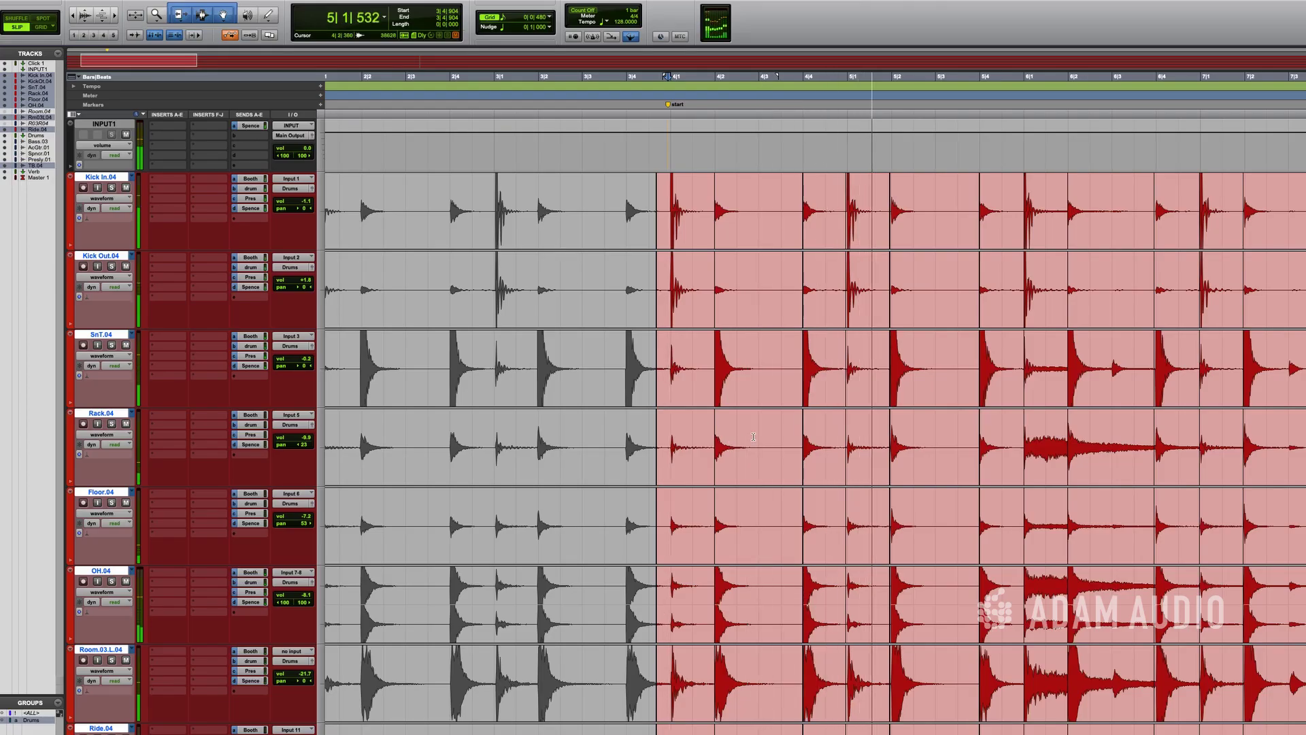